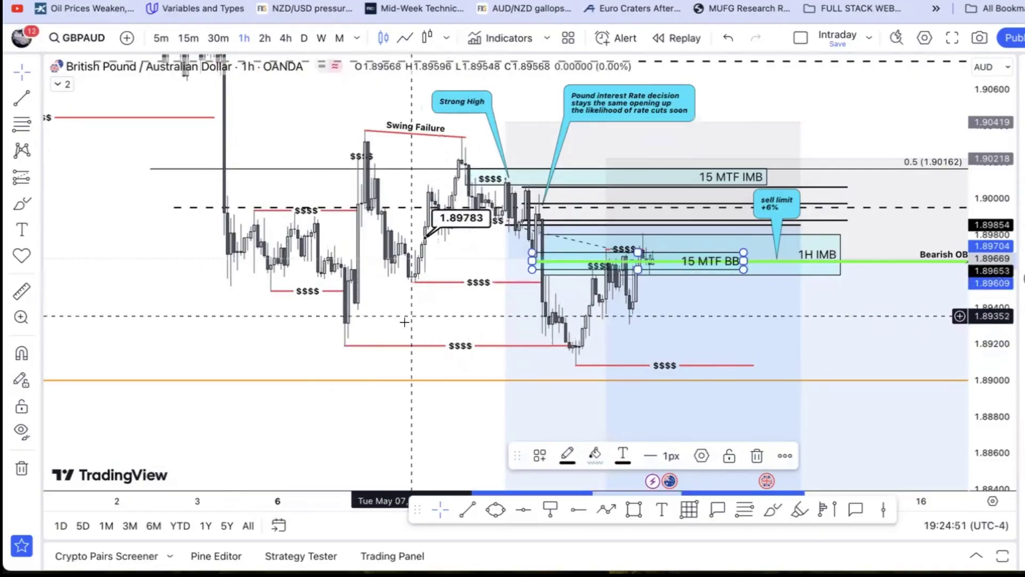
Step: Delete the 1.89783 price label from the chart and zoom out
{"action": "left_click", "coordinate": [451, 259]}
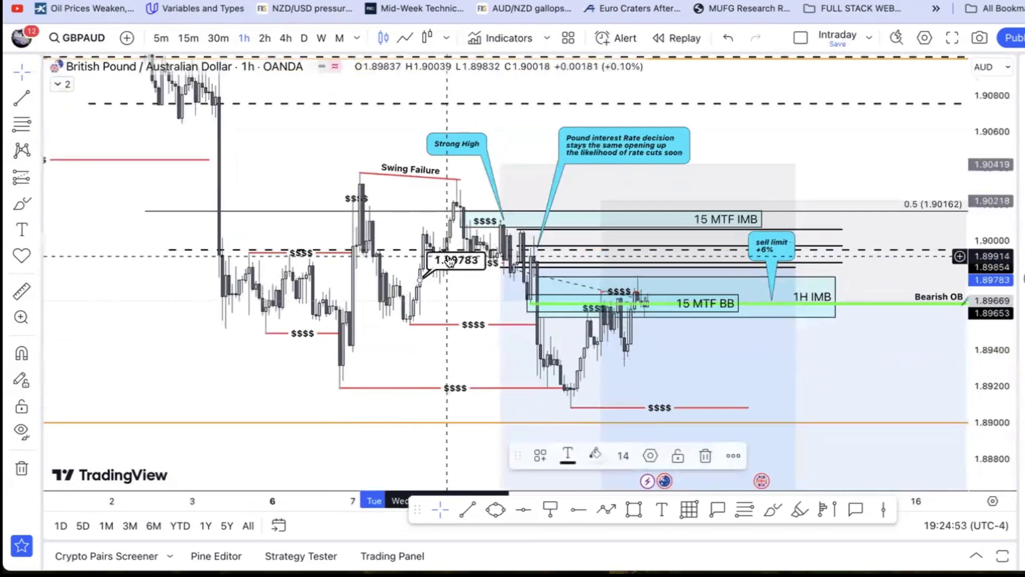
{"action": "key", "text": "Delete"}
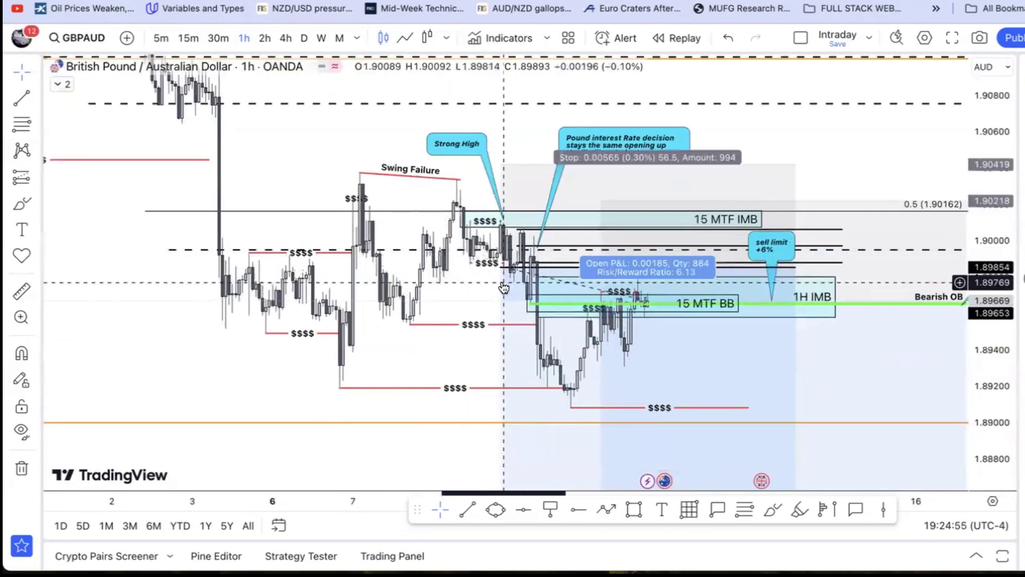
{"action": "scroll", "coordinate": [504, 287], "scroll_direction": "down", "scroll_amount": 2}
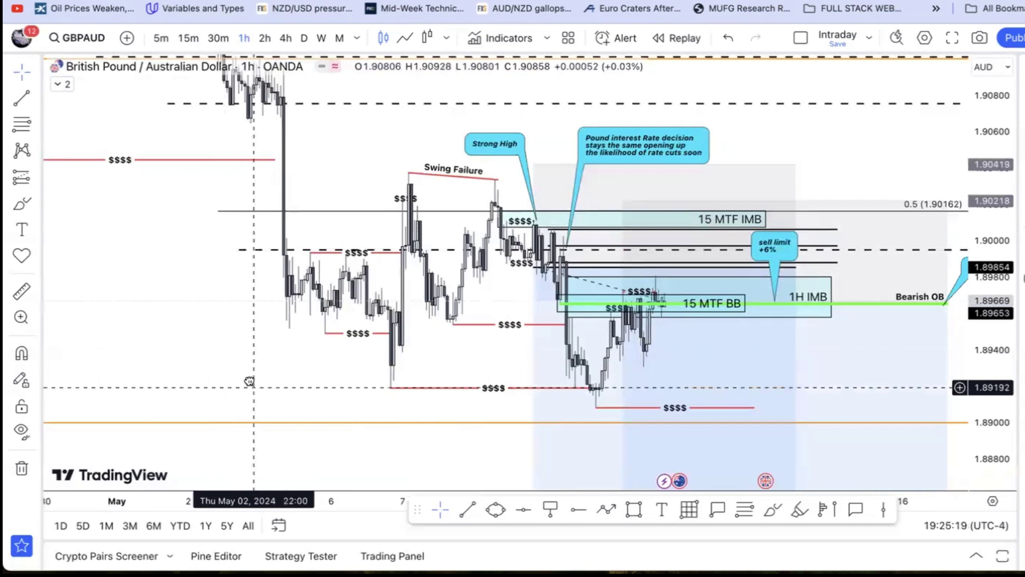
Step: Lock the red $$$$ liquidity line at the 1.8919 lows in place
{"action": "left_click_drag", "start_coordinate": [249, 380], "coordinate": [250, 346]}
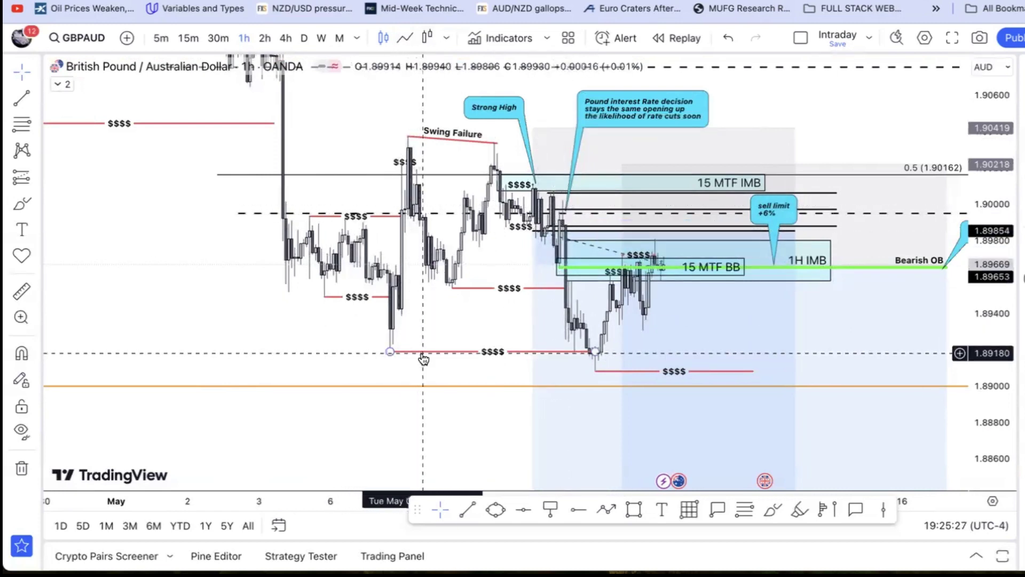
{"action": "left_click", "coordinate": [404, 352]}
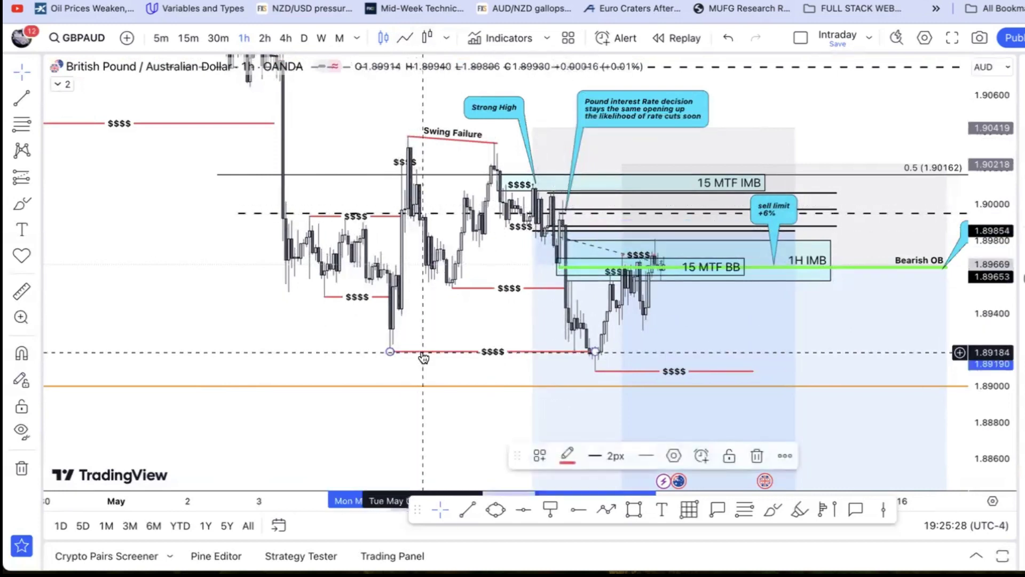
{"action": "left_click", "coordinate": [725, 451]}
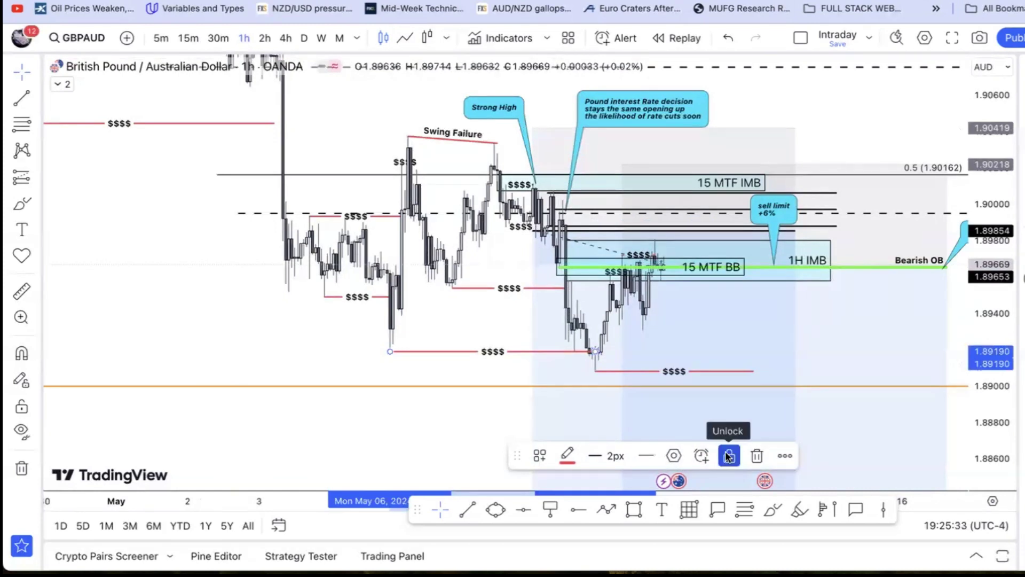
{"action": "left_click", "coordinate": [461, 336]}
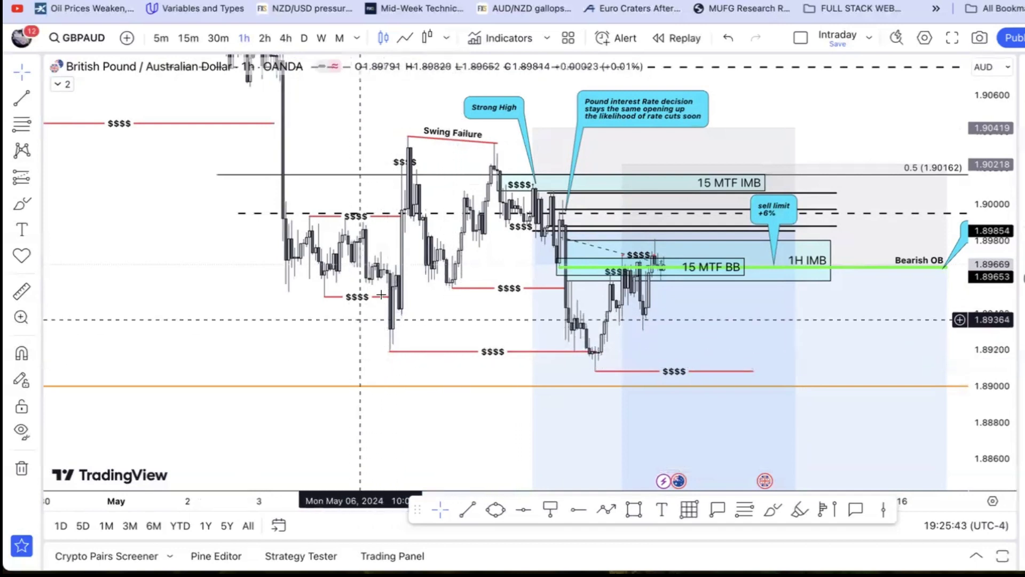
Step: Pan and zoom the chart down until the -0.5 extension at 1.88206 is visible
{"action": "mouse_move", "coordinate": [571, 244]}
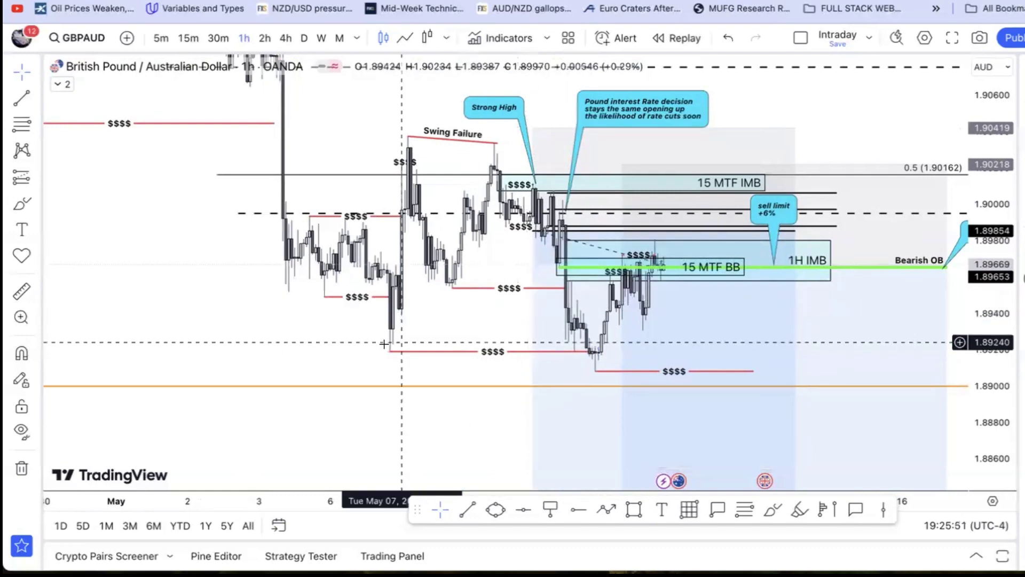
{"action": "left_click_drag", "start_coordinate": [333, 343], "coordinate": [459, 227]}
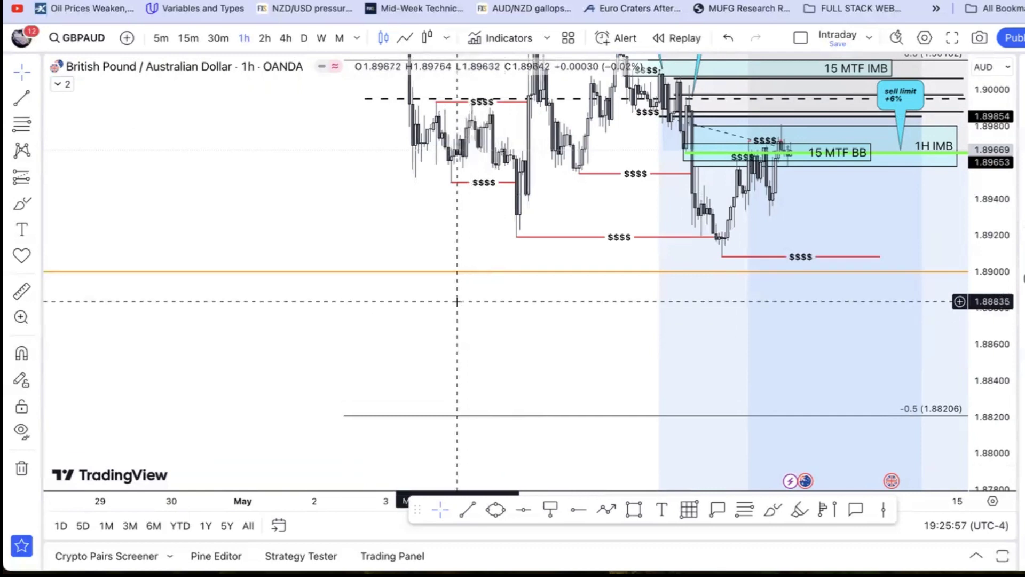
{"action": "scroll", "coordinate": [458, 295], "scroll_direction": "down", "scroll_amount": 1}
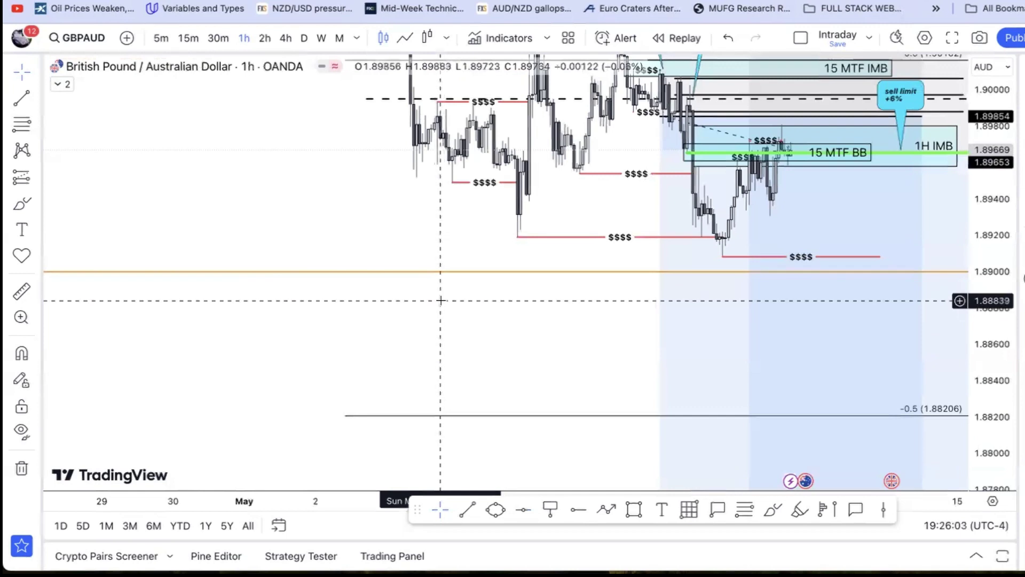
{"action": "left_click_drag", "start_coordinate": [435, 226], "coordinate": [413, 270]}
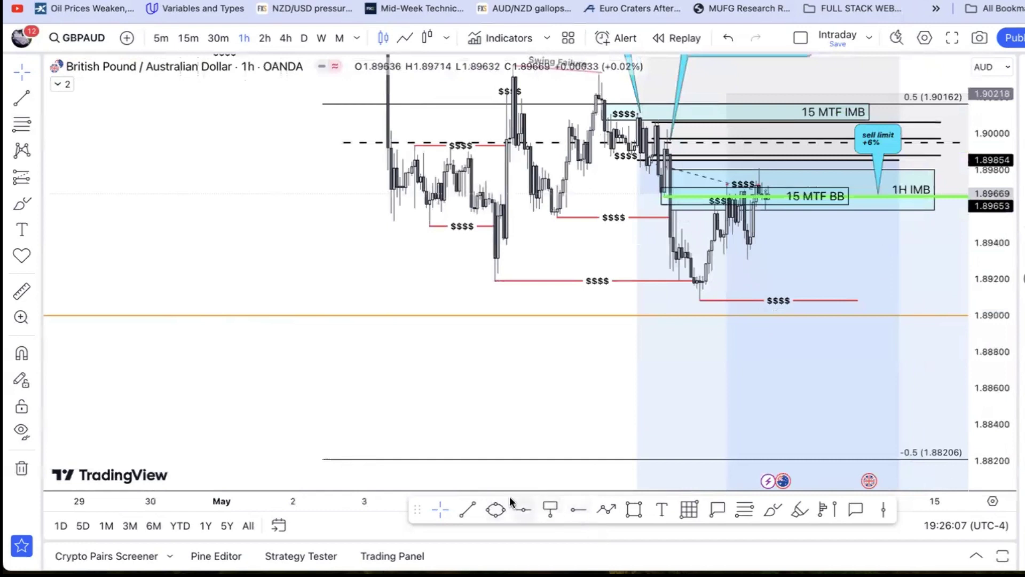
{"action": "left_click", "coordinate": [606, 509]}
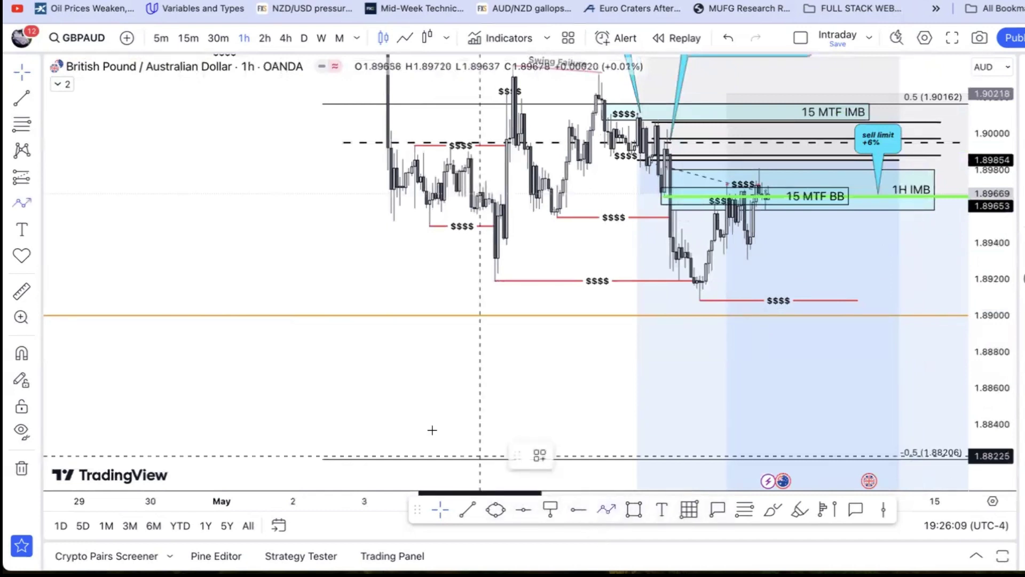
{"action": "left_click", "coordinate": [304, 366]}
{"action": "left_click", "coordinate": [310, 399]}
{"action": "left_click", "coordinate": [319, 379]}
{"action": "left_click", "coordinate": [337, 420]}
{"action": "left_click", "coordinate": [343, 362]}
{"action": "left_click", "coordinate": [370, 444]}
{"action": "left_click", "coordinate": [382, 401]}
{"action": "left_click", "coordinate": [399, 472]}
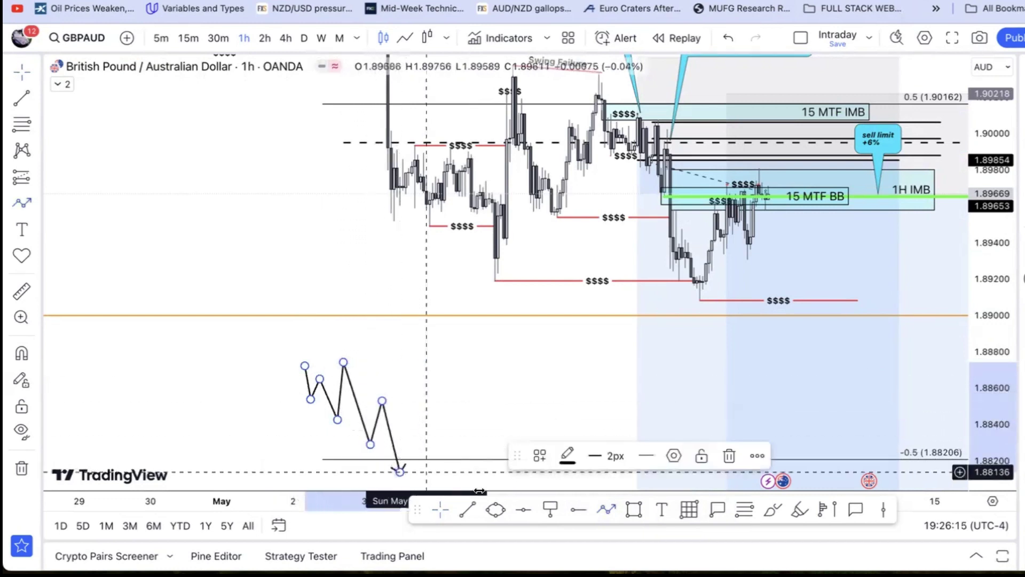
{"action": "left_click", "coordinate": [601, 518]}
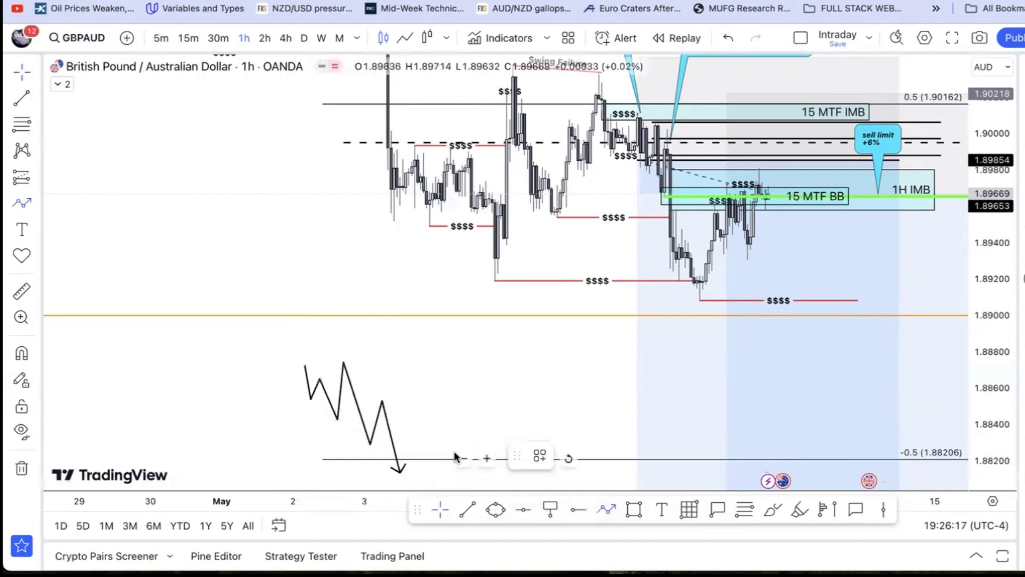
{"action": "left_click", "coordinate": [430, 444]}
{"action": "left_click", "coordinate": [435, 403]}
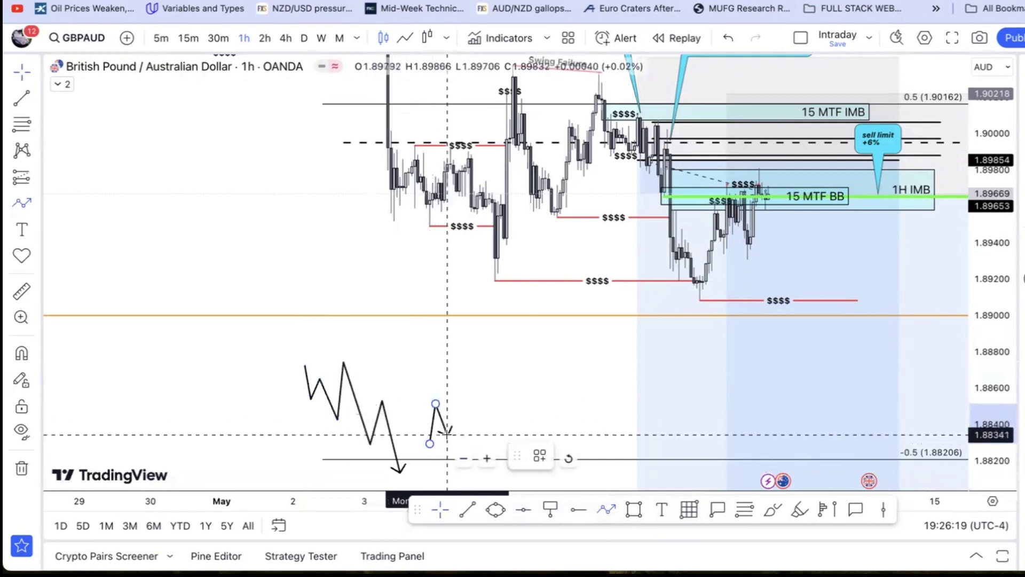
{"action": "left_click", "coordinate": [447, 434]}
{"action": "left_click", "coordinate": [450, 374]}
{"action": "left_click", "coordinate": [471, 407]}
{"action": "left_click", "coordinate": [479, 340]}
{"action": "left_click", "coordinate": [486, 369]}
{"action": "left_click", "coordinate": [497, 306]}
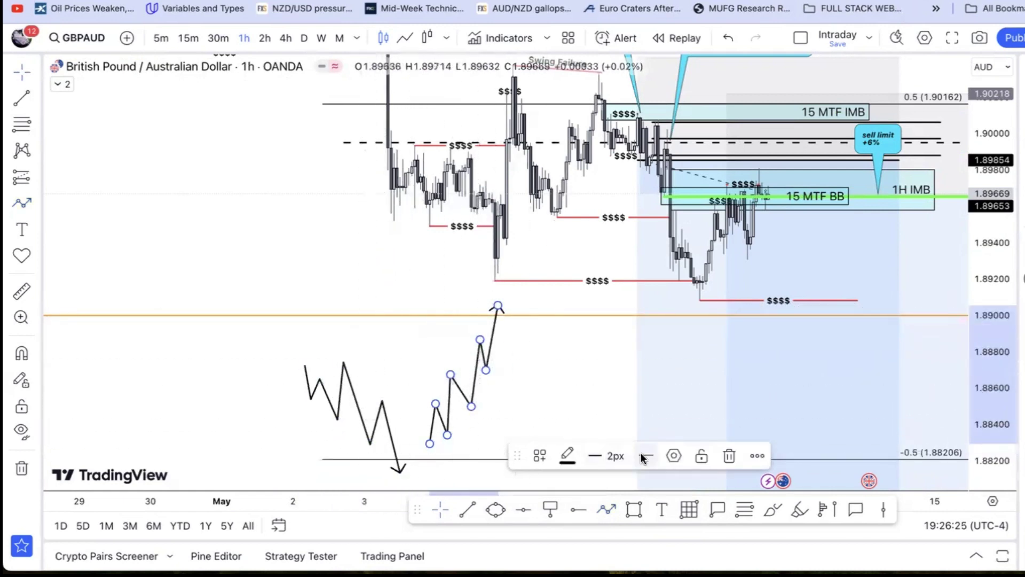
{"action": "left_click", "coordinate": [730, 457]}
{"action": "left_click", "coordinate": [393, 438]}
{"action": "key", "text": "Delete"}
{"action": "left_click_drag", "start_coordinate": [539, 386], "coordinate": [458, 523]}
{"action": "scroll", "coordinate": [436, 325], "scroll_direction": "up", "scroll_amount": 2}
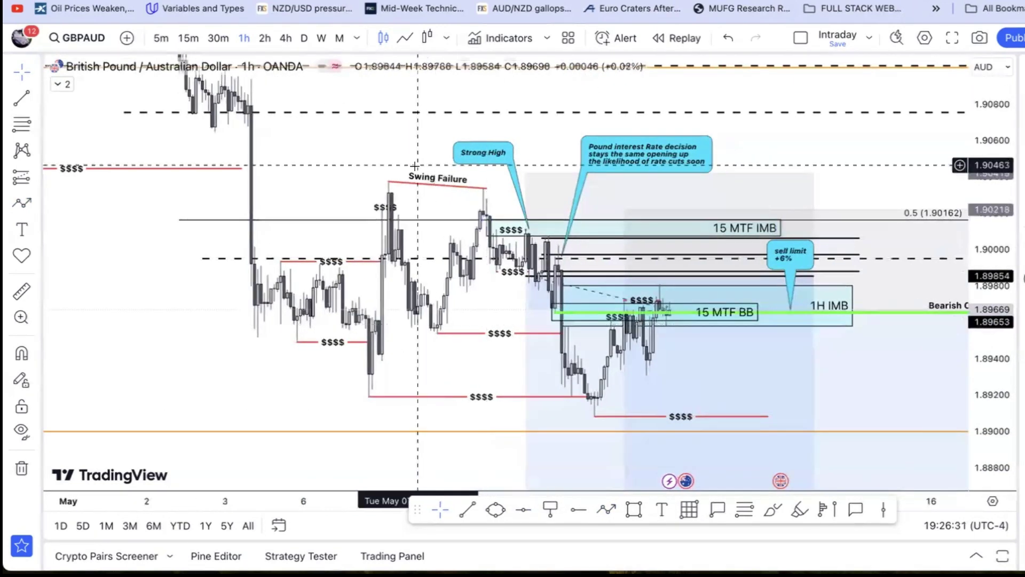
Step: Switch the chart to daily, then review and close the GBPAUD economic calendar screenshot
{"action": "left_click", "coordinate": [303, 39]}
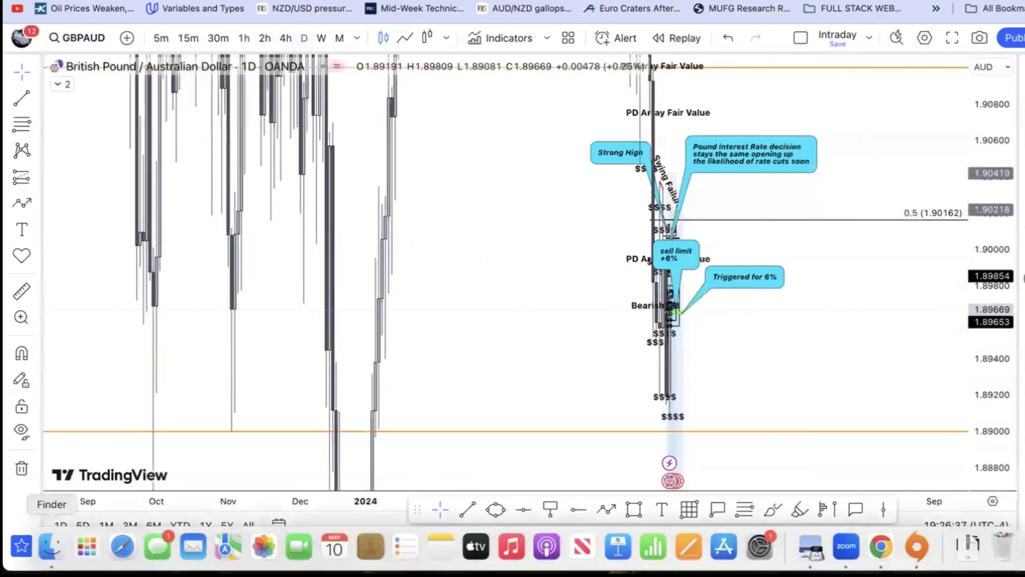
{"action": "left_click", "coordinate": [47, 550]}
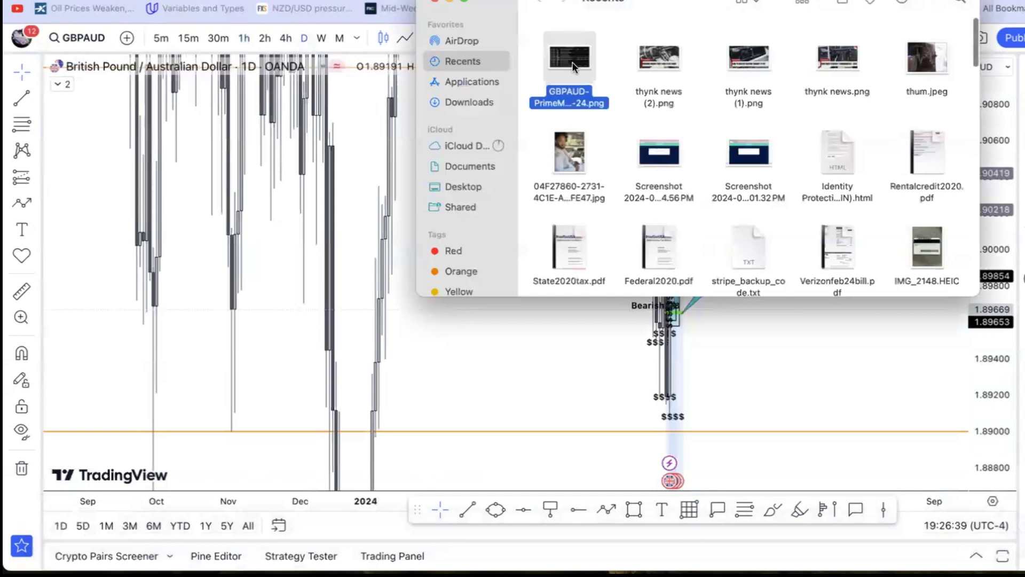
{"action": "double_click", "coordinate": [572, 63]}
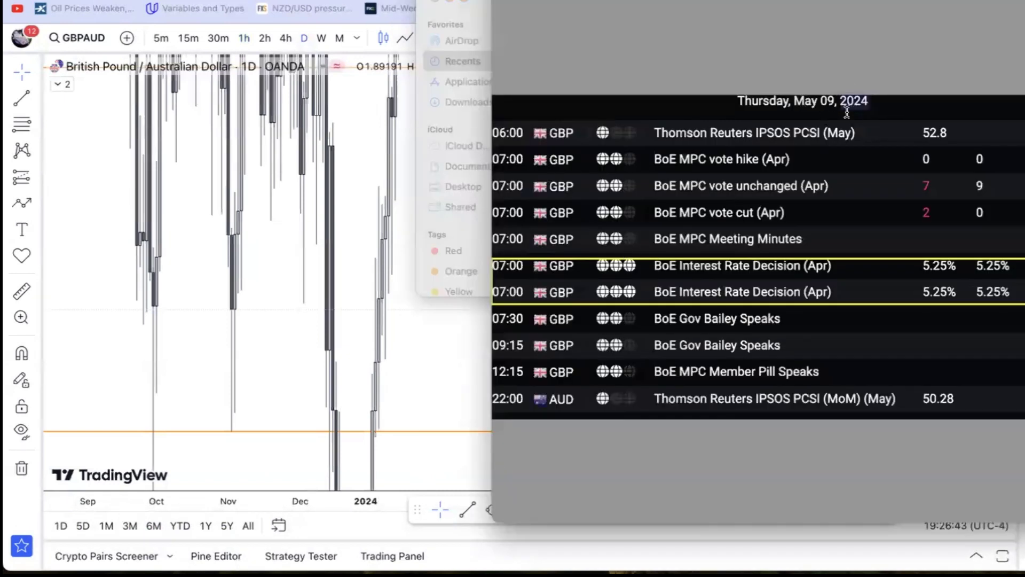
{"action": "left_click_drag", "start_coordinate": [809, 0], "coordinate": [751, 4]}
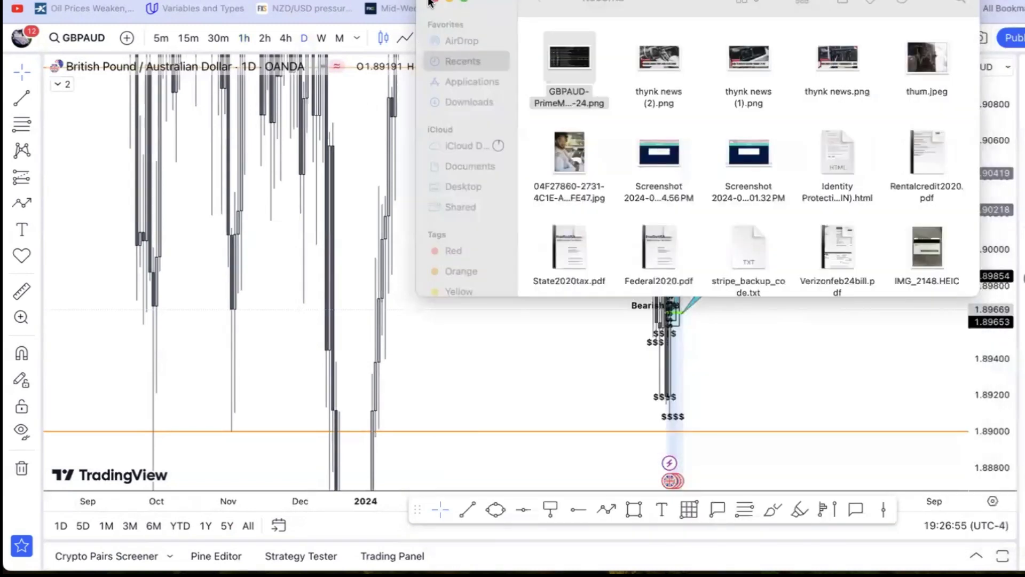
{"action": "left_click", "coordinate": [429, 3]}
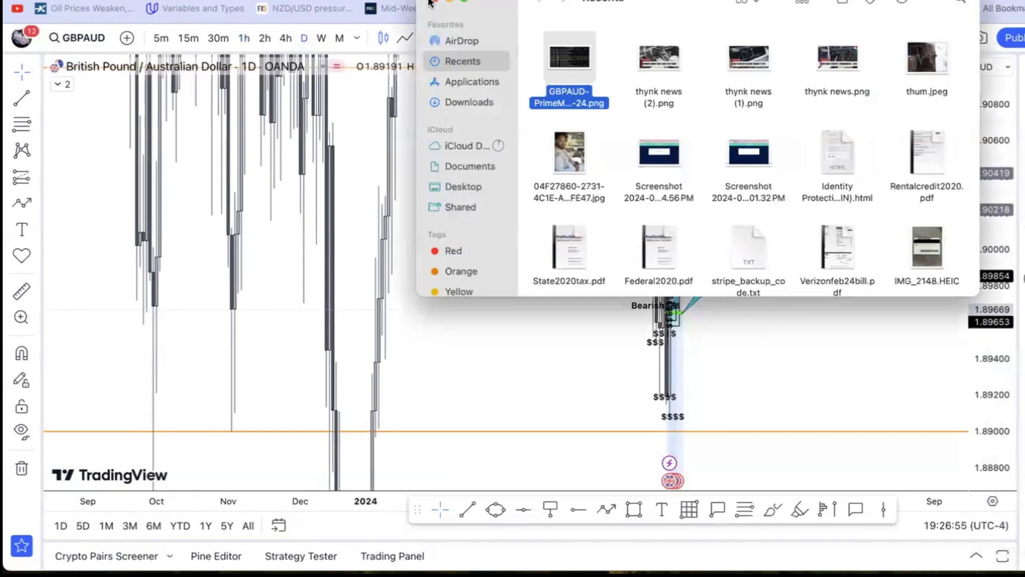
Step: Back on the chart, pan to April–May candles, fit the price range, and switch to 2h
{"action": "left_click", "coordinate": [434, 2]}
{"action": "scroll", "coordinate": [593, 187], "scroll_direction": "up", "scroll_amount": 5}
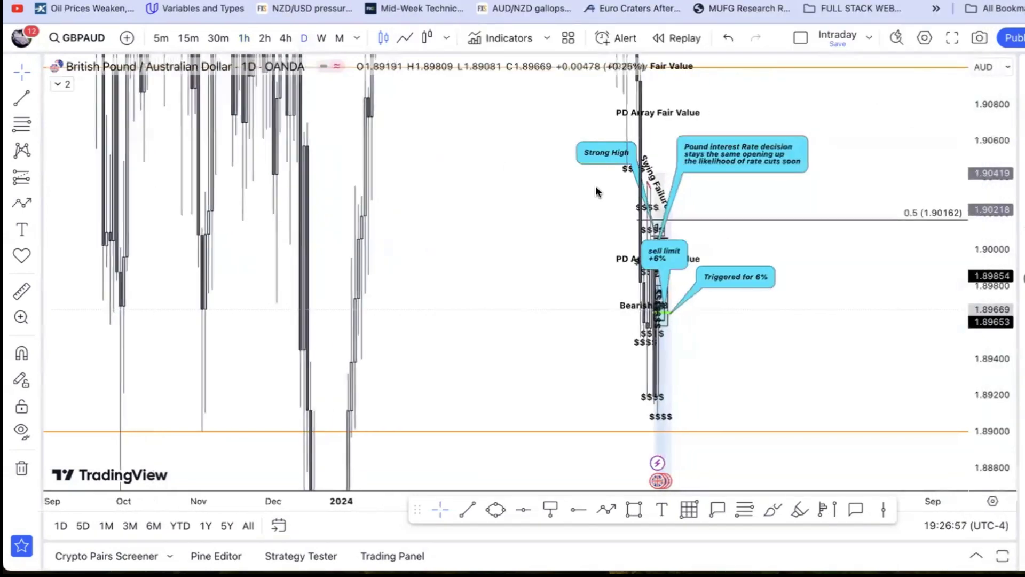
{"action": "scroll", "coordinate": [590, 194], "scroll_direction": "up", "scroll_amount": 2}
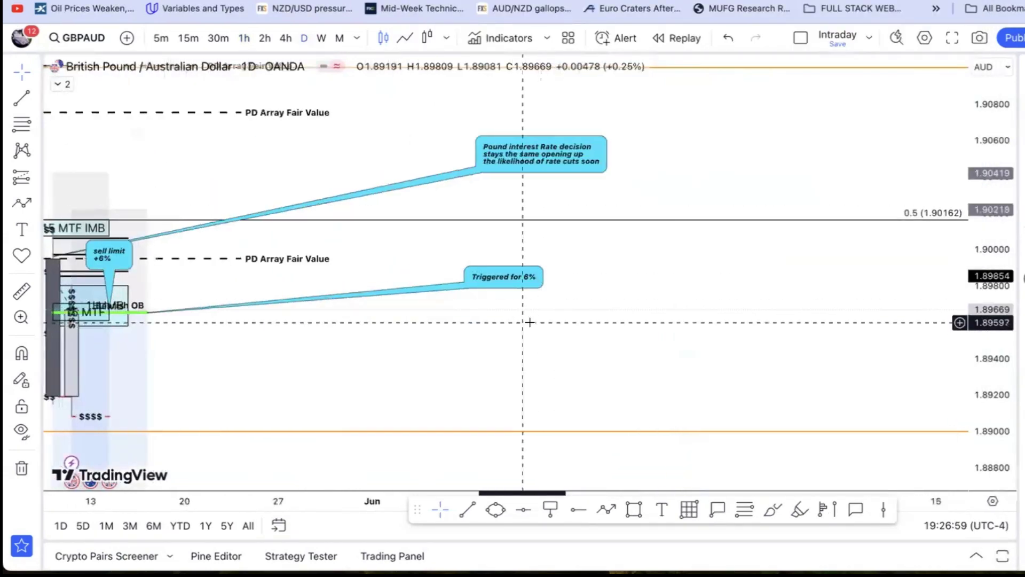
{"action": "left_click_drag", "start_coordinate": [522, 347], "coordinate": [661, 387]}
{"action": "left_click_drag", "start_coordinate": [489, 396], "coordinate": [803, 341]}
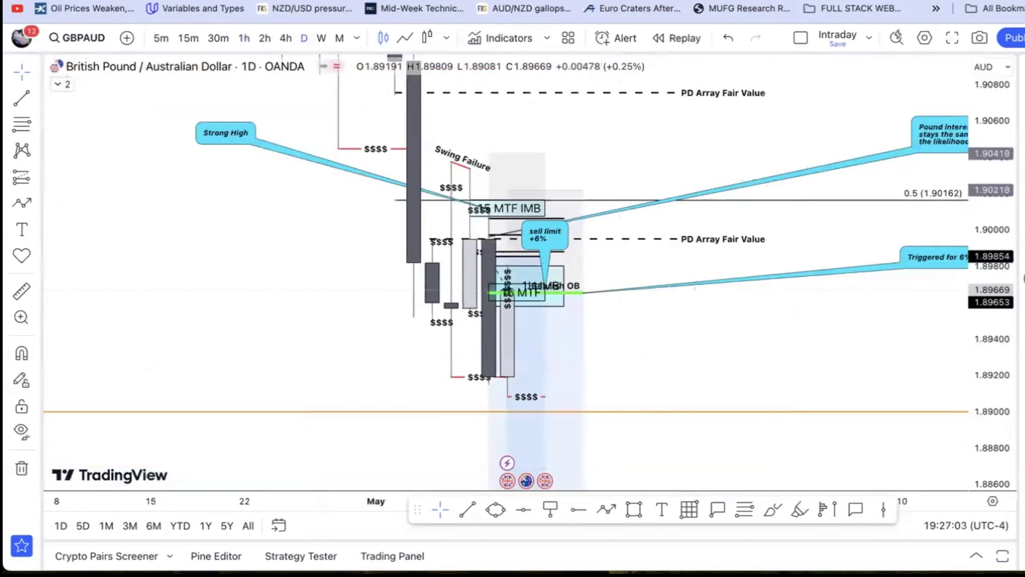
{"action": "left_click_drag", "start_coordinate": [1007, 225], "coordinate": [1004, 263]}
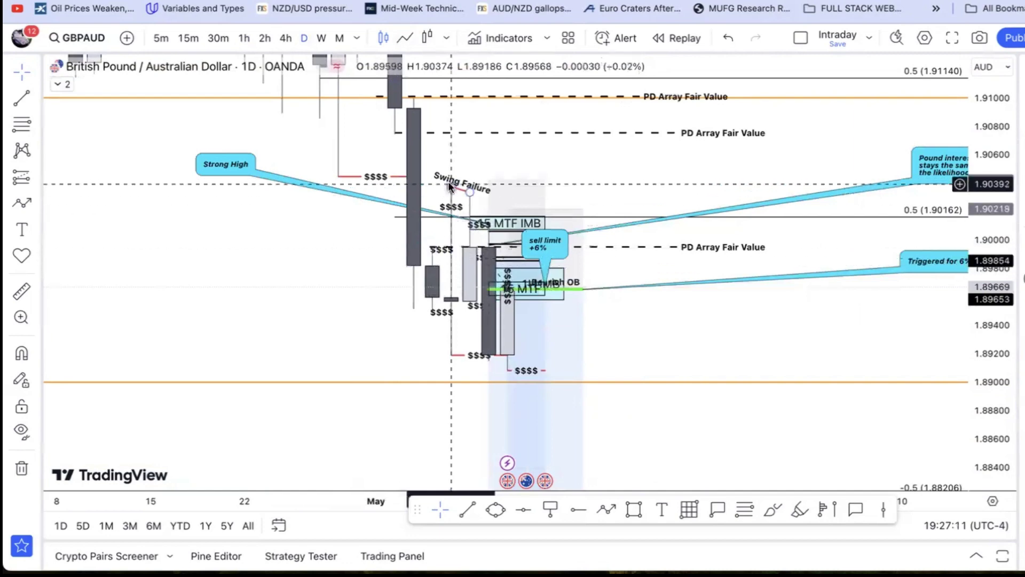
{"action": "left_click", "coordinate": [254, 41]}
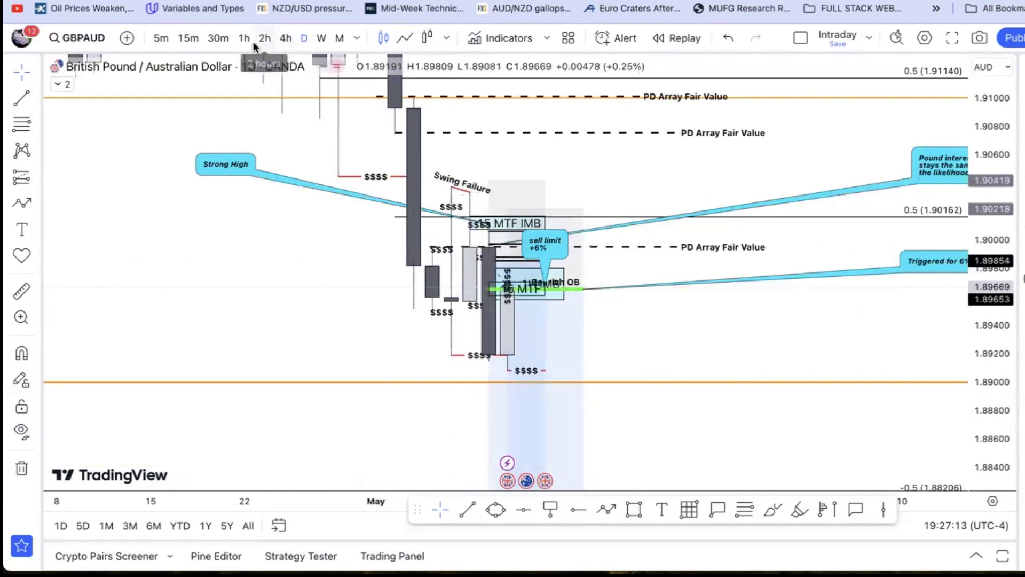
Step: Unlock the rate-decision callout and lower its tip to about 1.8990
{"action": "scroll", "coordinate": [332, 115], "scroll_direction": "down", "scroll_amount": 3}
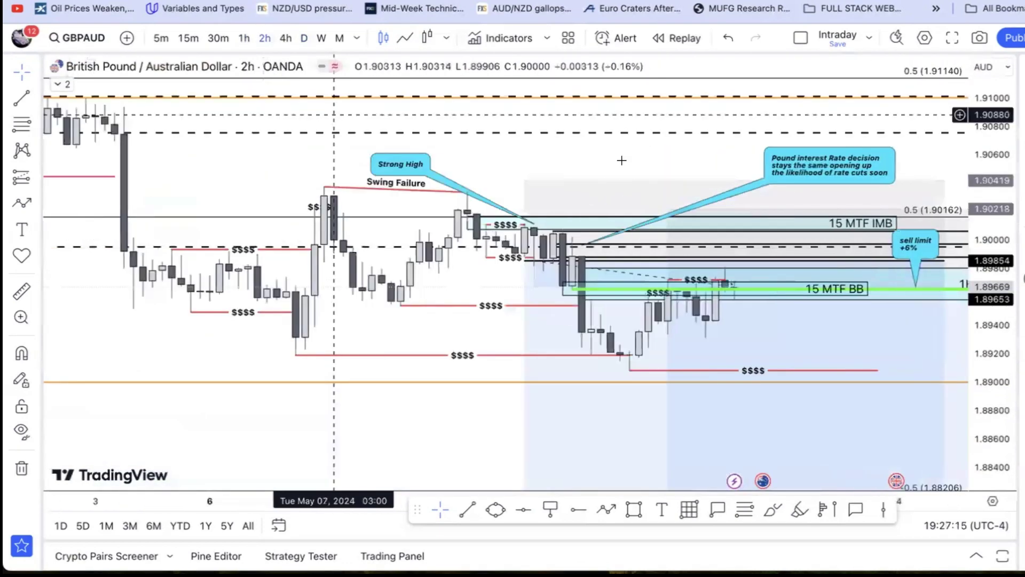
{"action": "left_click_drag", "start_coordinate": [993, 426], "coordinate": [991, 165]}
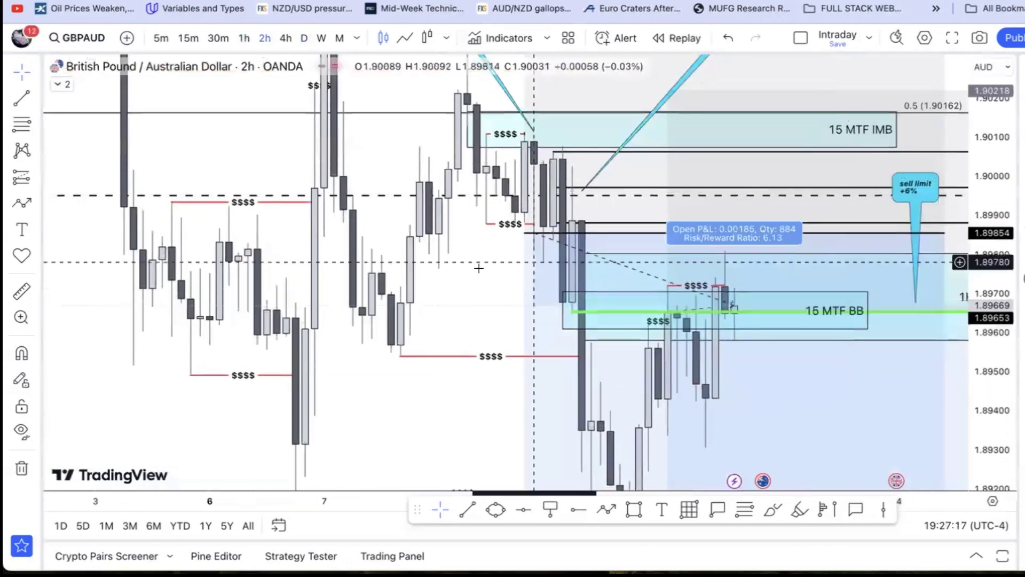
{"action": "left_click_drag", "start_coordinate": [438, 276], "coordinate": [498, 294]}
{"action": "left_click_drag", "start_coordinate": [1000, 288], "coordinate": [980, 401]}
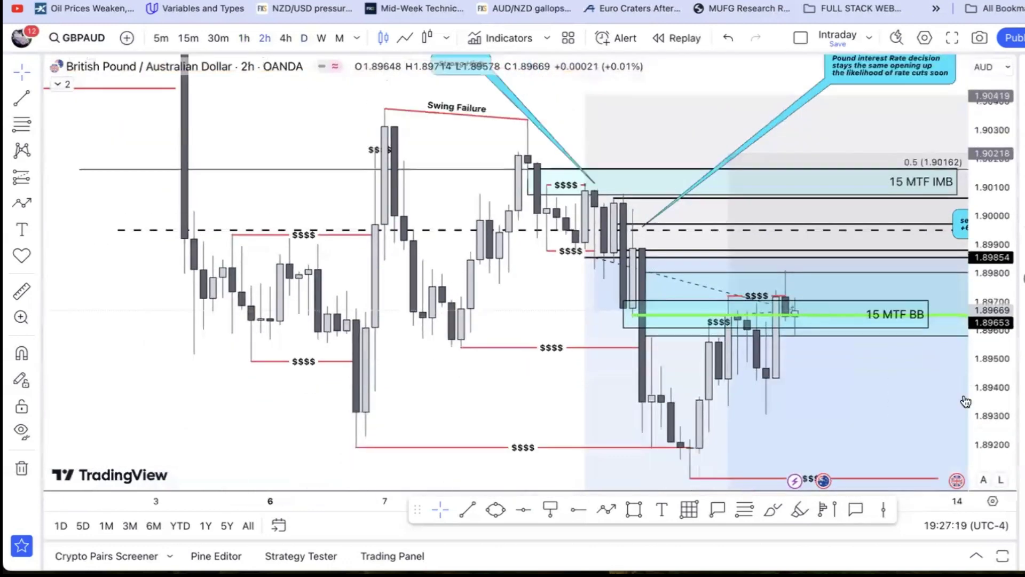
{"action": "left_click_drag", "start_coordinate": [861, 89], "coordinate": [572, 113]}
{"action": "left_click", "coordinate": [678, 455]}
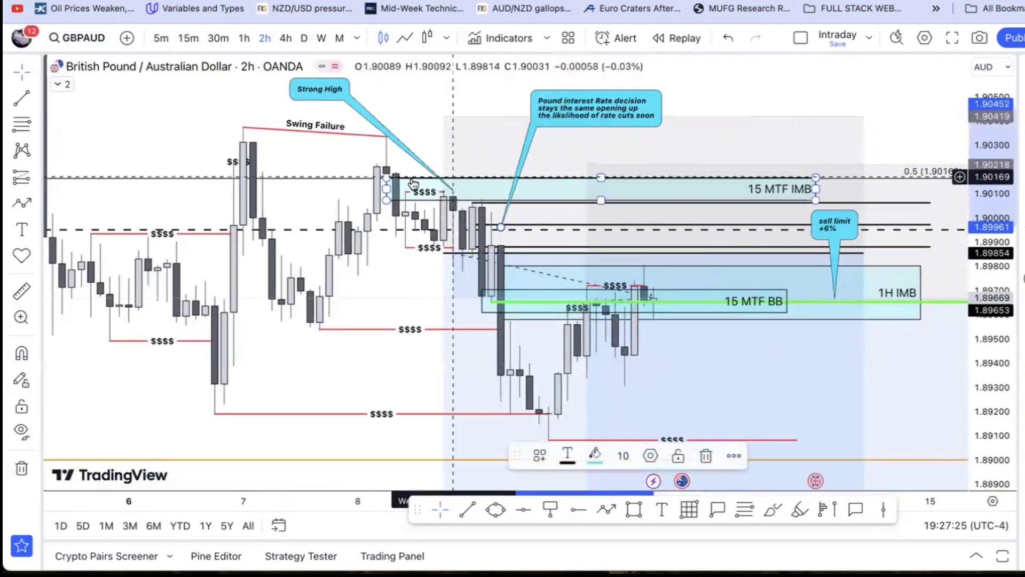
{"action": "left_click_drag", "start_coordinate": [407, 358], "coordinate": [535, 326]}
{"action": "left_click_drag", "start_coordinate": [985, 253], "coordinate": [984, 356]}
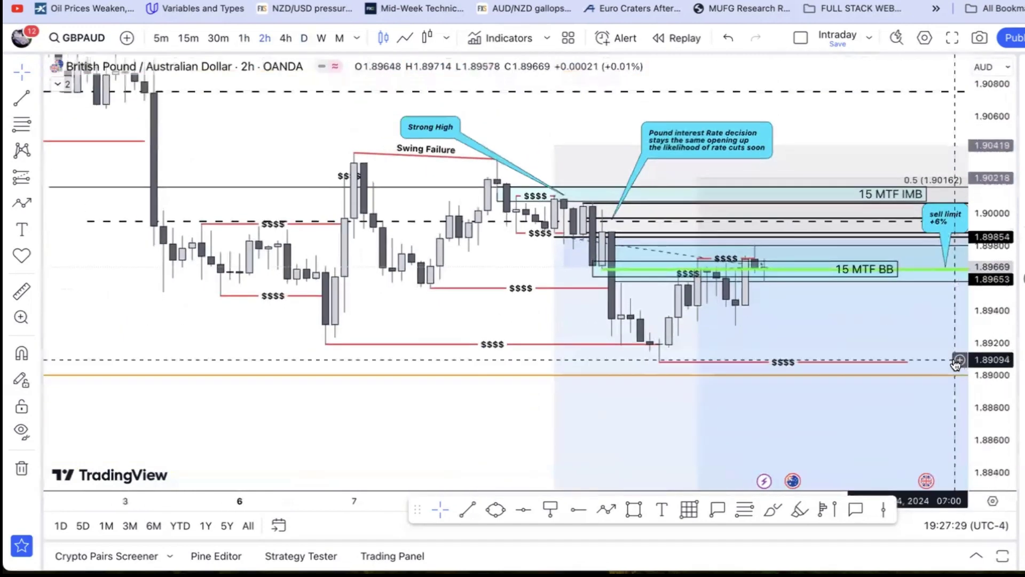
{"action": "left_click_drag", "start_coordinate": [612, 221], "coordinate": [611, 230]}
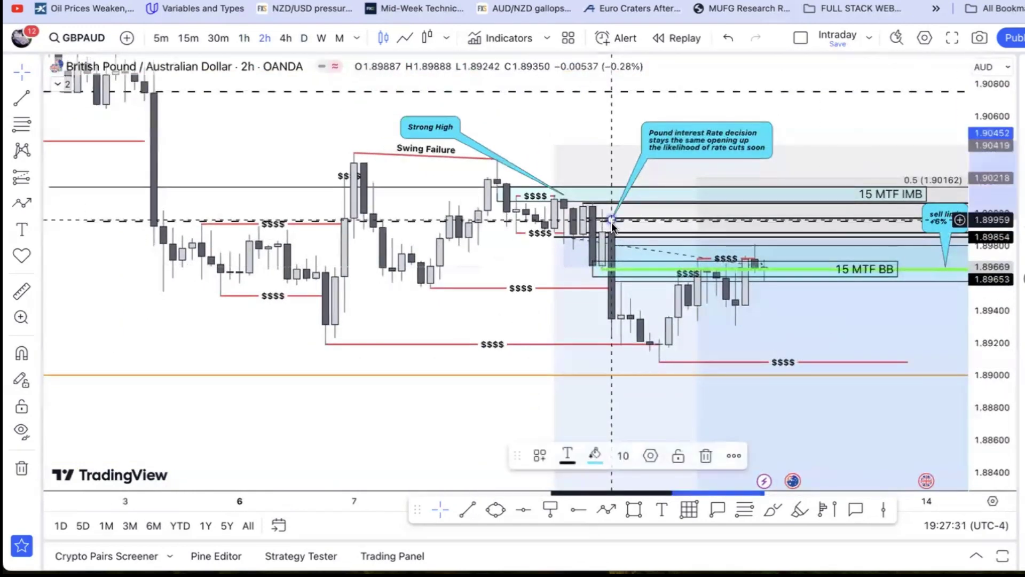
{"action": "left_click_drag", "start_coordinate": [1004, 317], "coordinate": [987, 373]}
{"action": "scroll", "coordinate": [765, 366], "scroll_direction": "down", "scroll_amount": 3}
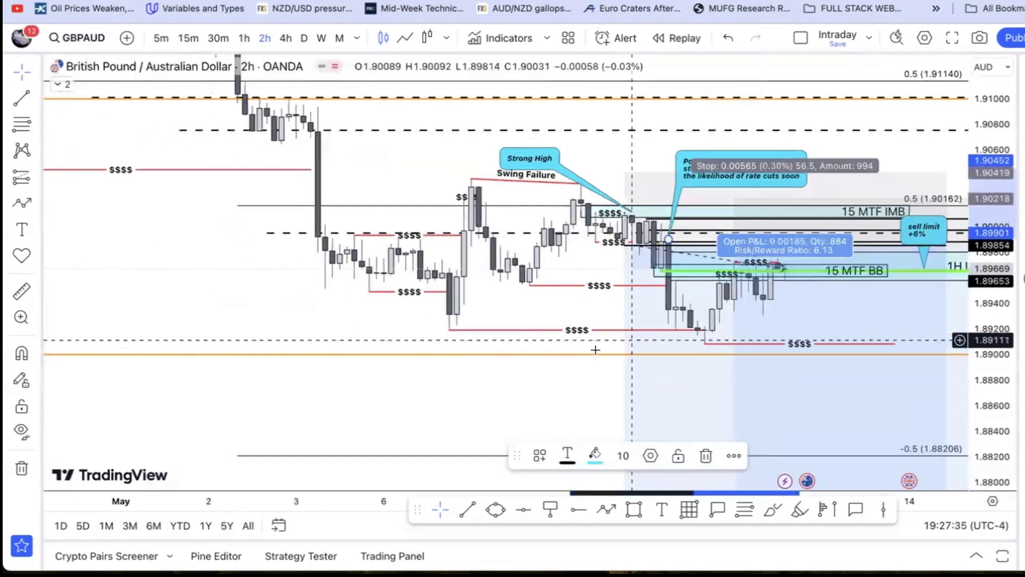
{"action": "left_click", "coordinate": [549, 387]}
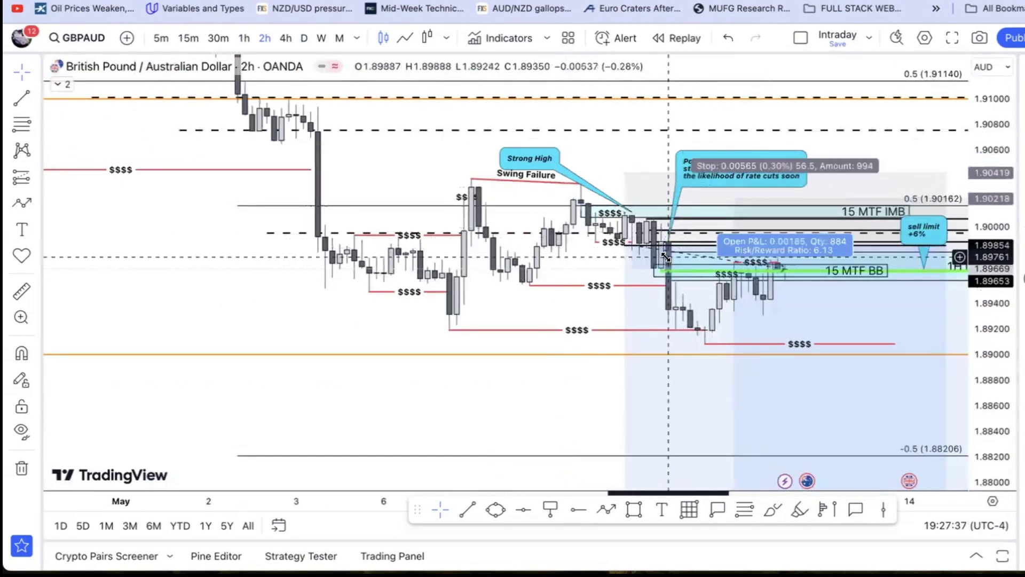
Step: Inspect the 15 MTF BB box and short position, then switch the chart to 1-hour candles
{"action": "left_click_drag", "start_coordinate": [415, 513], "coordinate": [435, 560]}
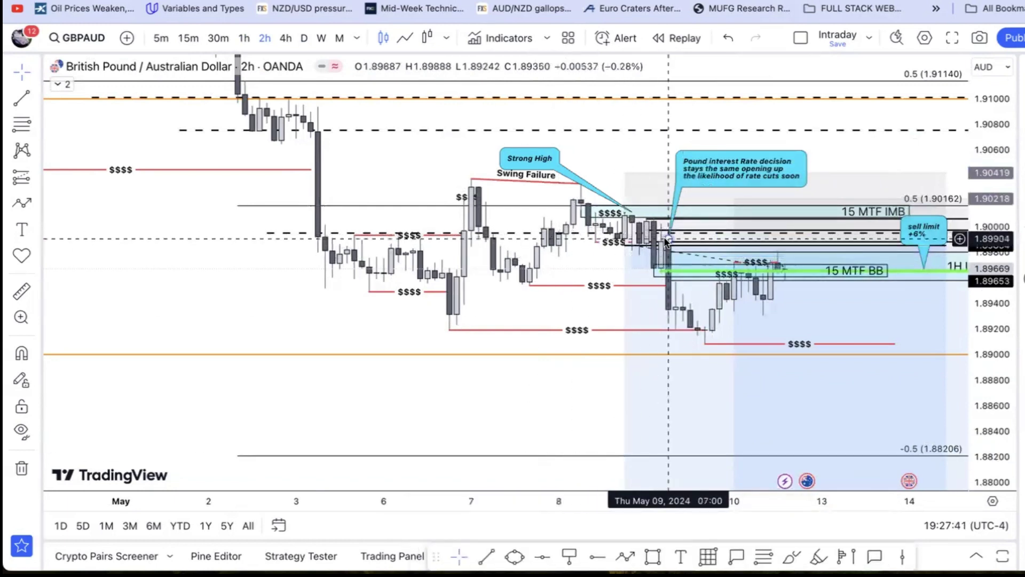
{"action": "left_click", "coordinate": [665, 263]}
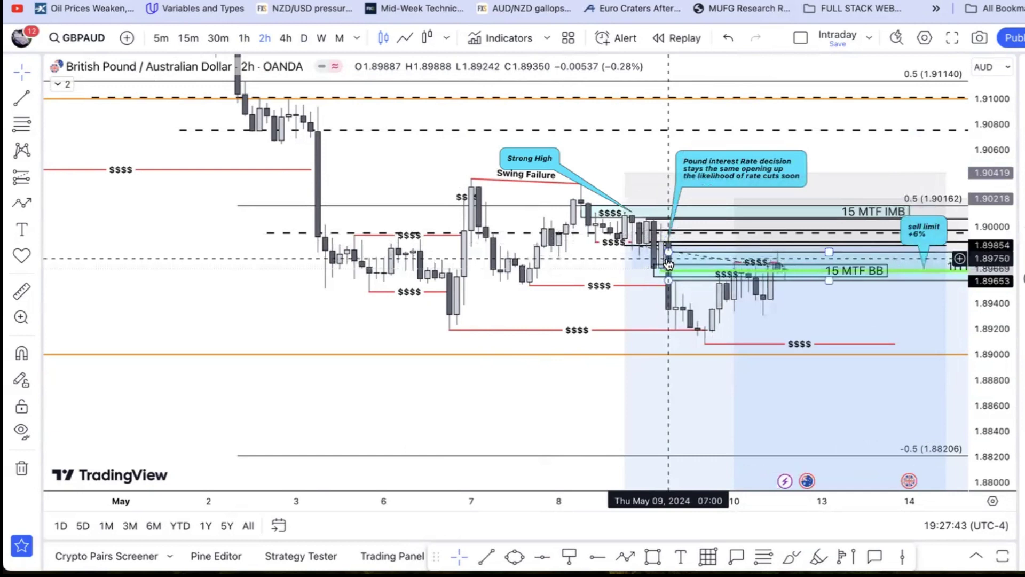
{"action": "left_click", "coordinate": [663, 250]}
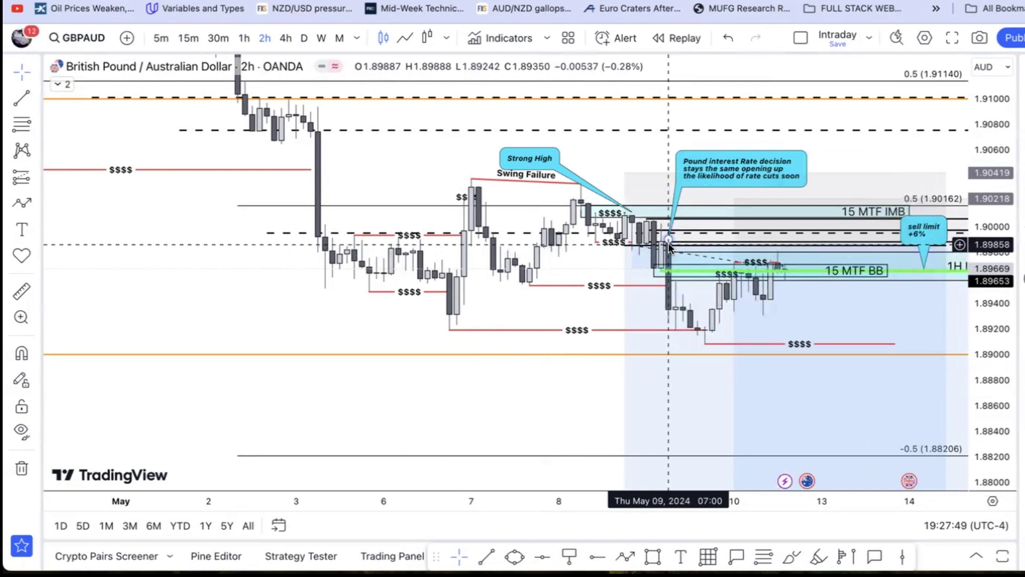
{"action": "left_click", "coordinate": [671, 249]}
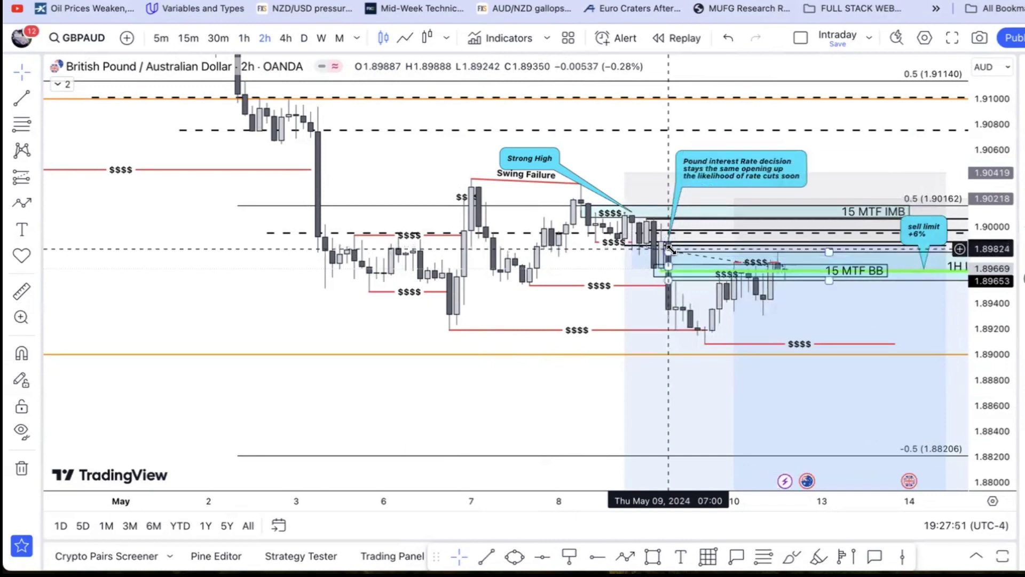
{"action": "left_click", "coordinate": [660, 257]}
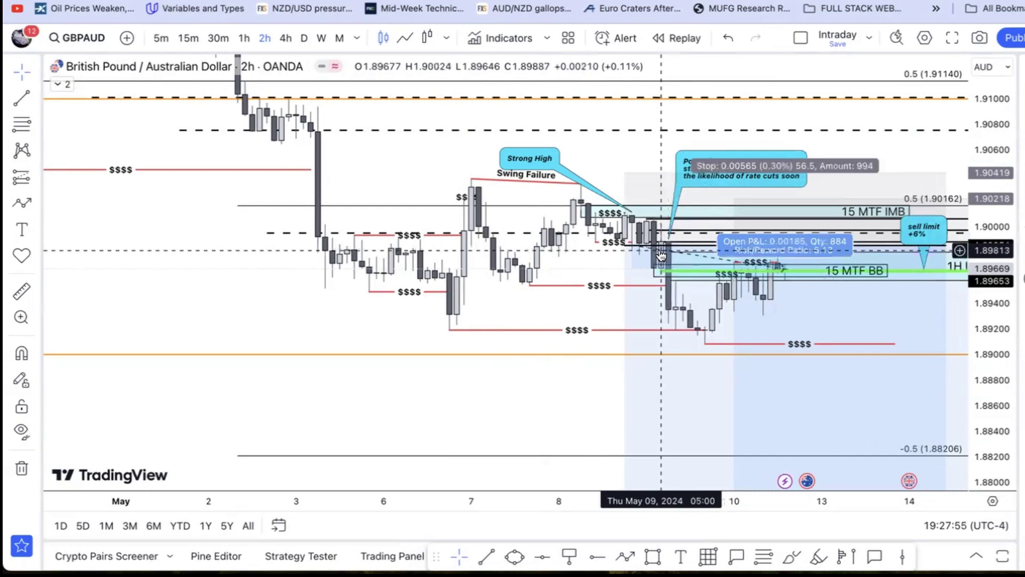
{"action": "left_click", "coordinate": [244, 38]}
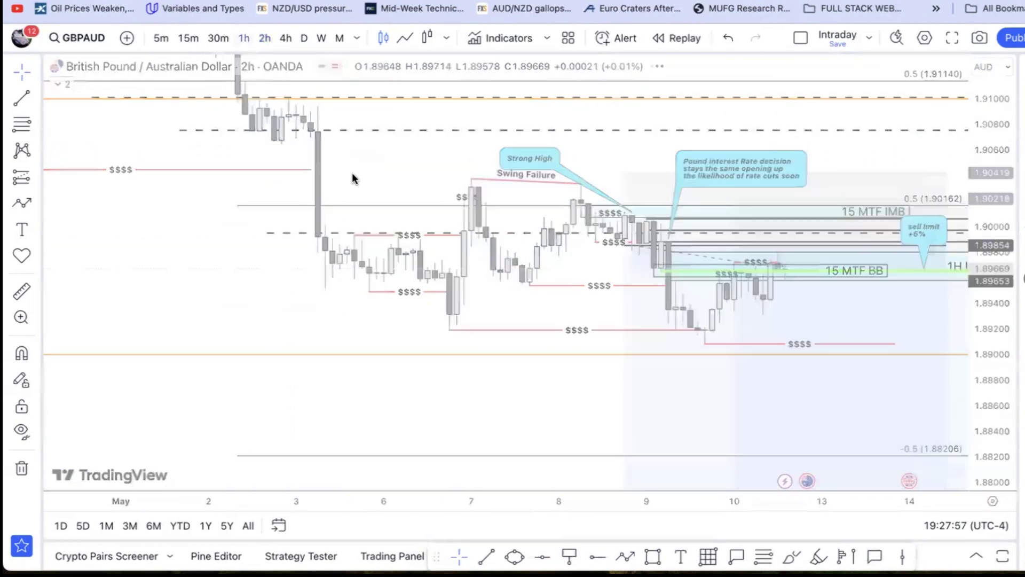
Step: Nudge the shaded zone box near the green 1.89669 line slightly upward
{"action": "scroll", "coordinate": [352, 175], "scroll_direction": "down", "scroll_amount": 2}
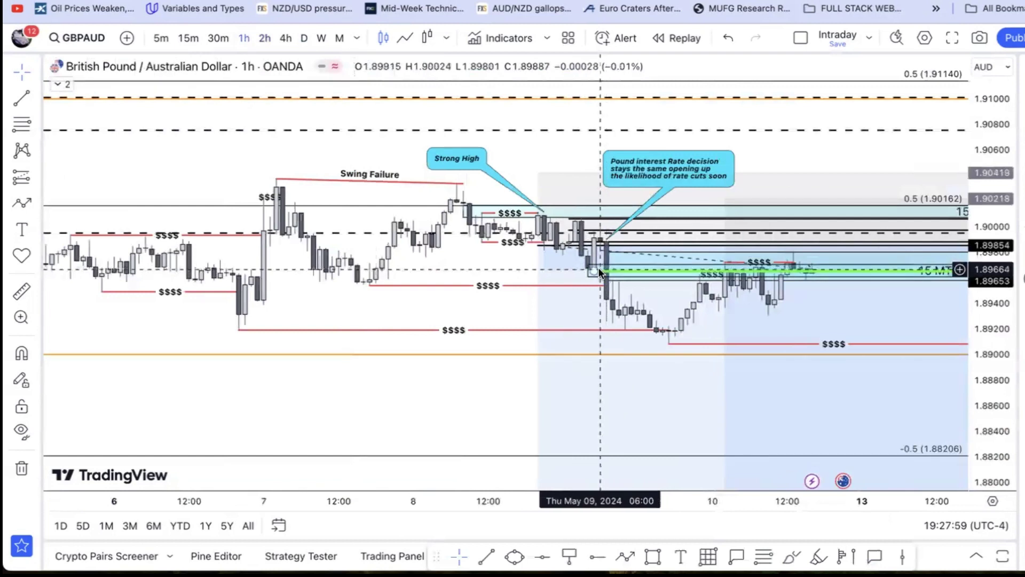
{"action": "left_click", "coordinate": [592, 272]}
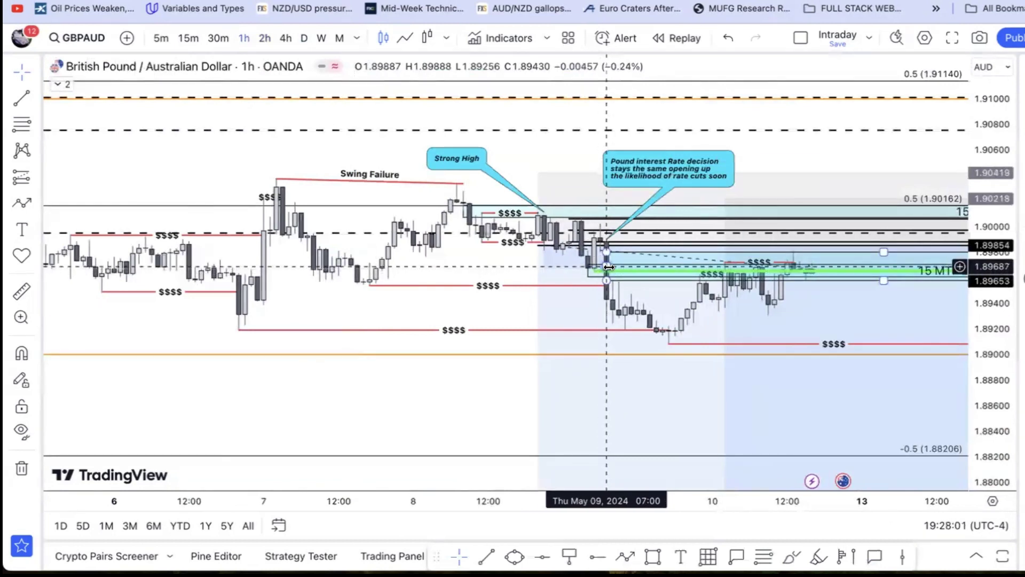
{"action": "left_click_drag", "start_coordinate": [612, 282], "coordinate": [600, 247]}
Step: Zoom into the candles around the 9th and inspect the dashed line at 1.89950
{"action": "scroll", "coordinate": [569, 272], "scroll_direction": "up", "scroll_amount": 1}
{"action": "left_click", "coordinate": [21, 317]}
{"action": "left_click_drag", "start_coordinate": [497, 218], "coordinate": [657, 273]}
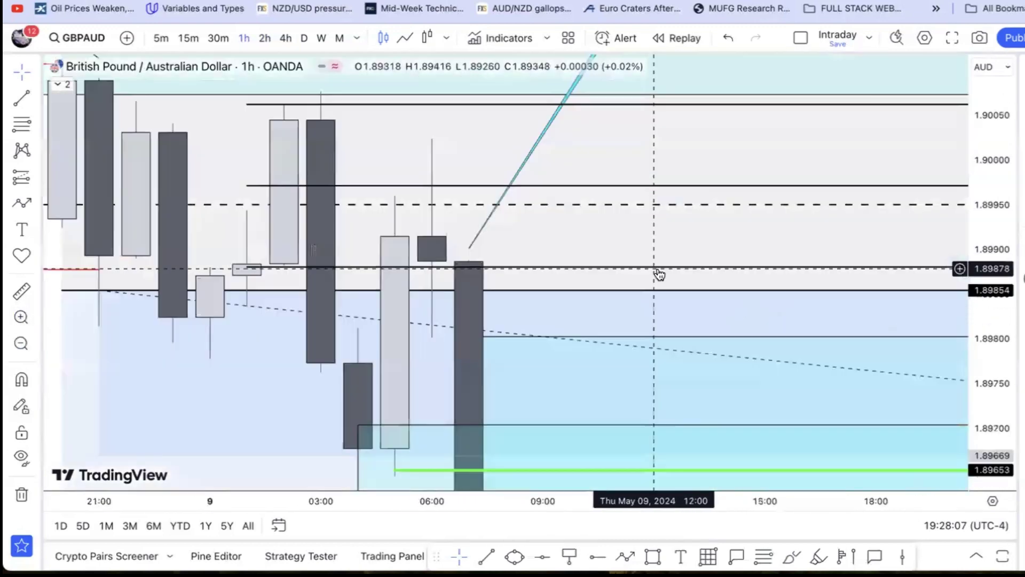
{"action": "scroll", "coordinate": [516, 274], "scroll_direction": "down", "scroll_amount": 3}
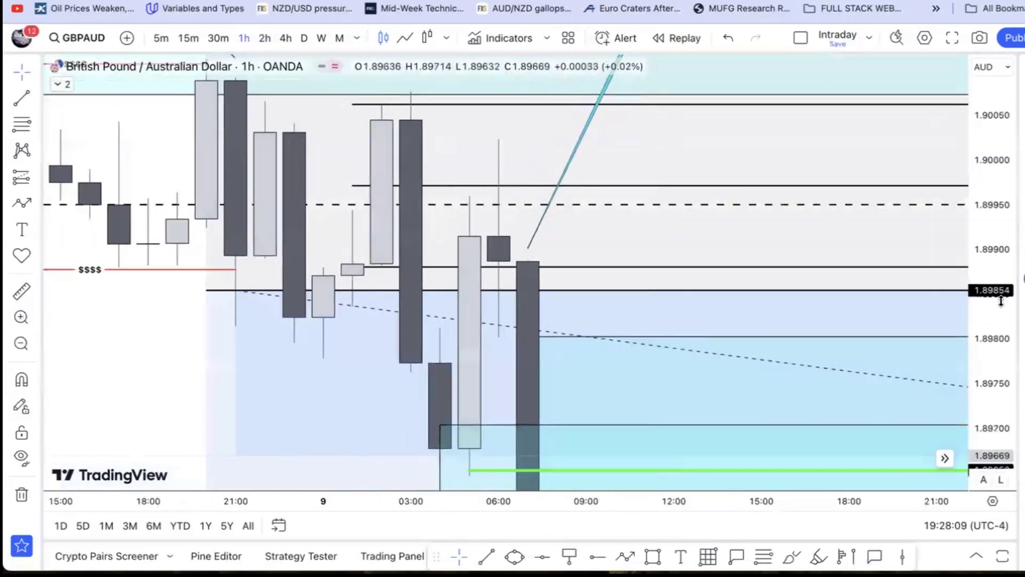
{"action": "left_click_drag", "start_coordinate": [984, 306], "coordinate": [983, 402]}
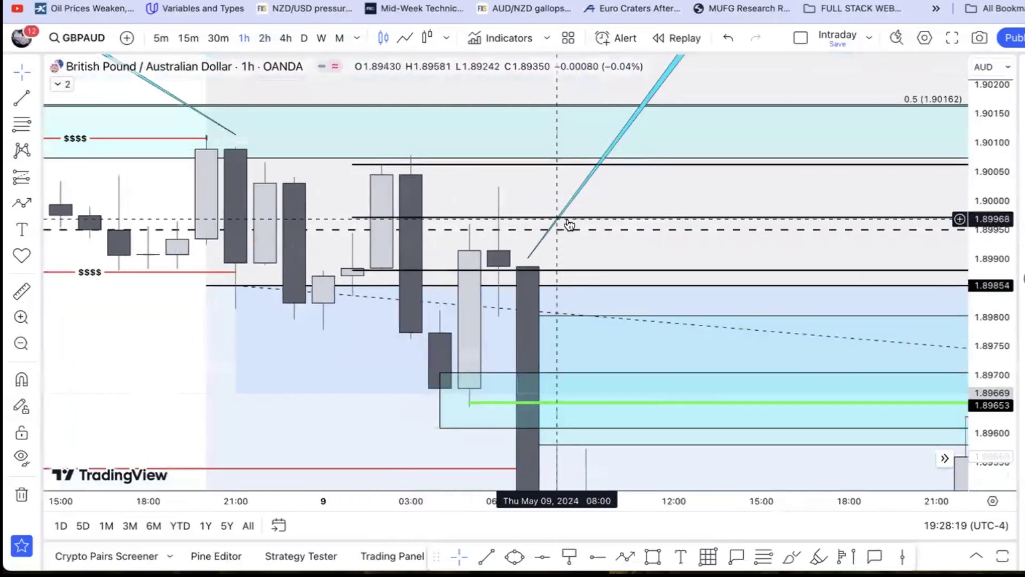
{"action": "left_click", "coordinate": [152, 231]}
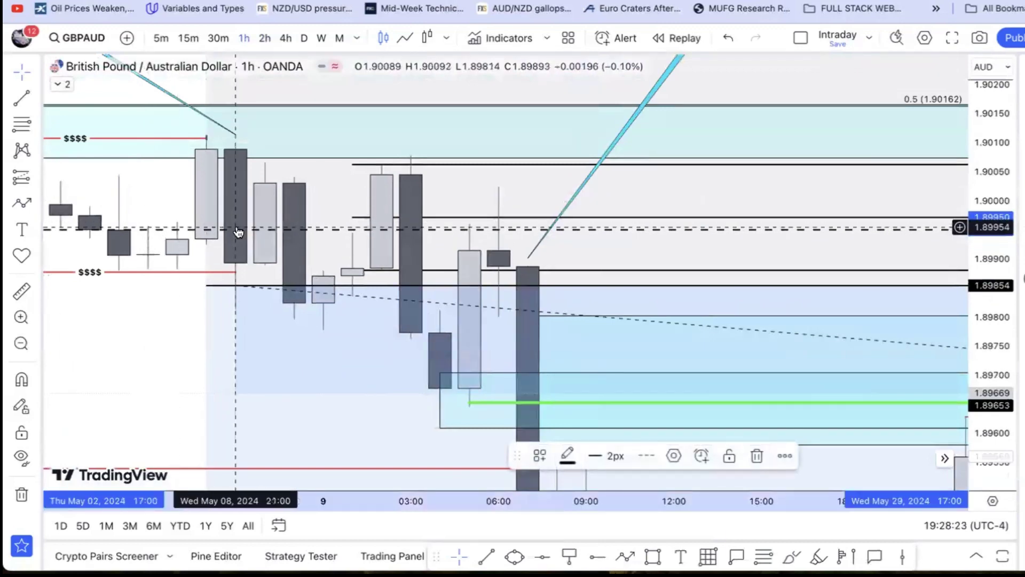
{"action": "left_click_drag", "start_coordinate": [984, 312], "coordinate": [984, 460]}
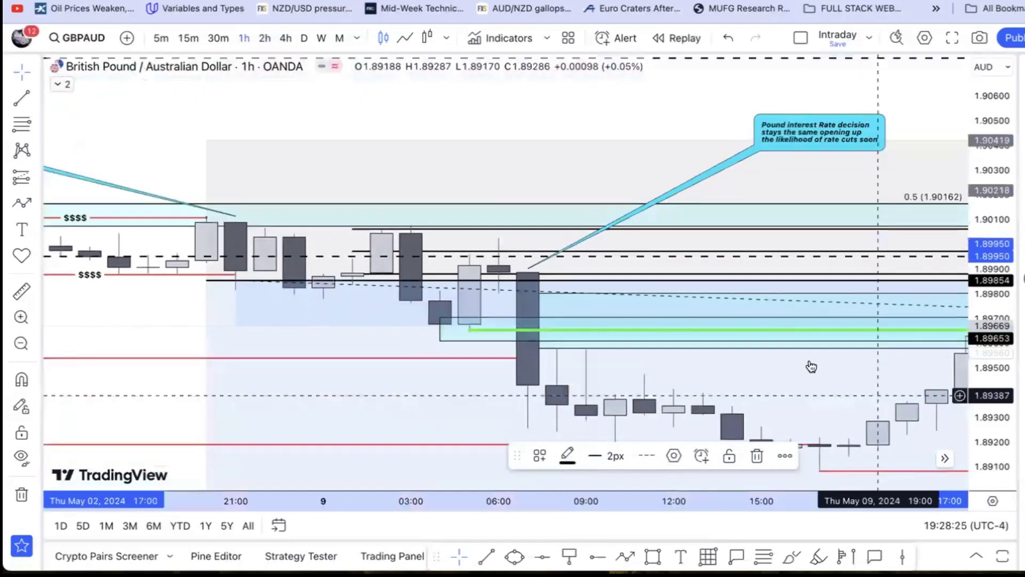
{"action": "scroll", "coordinate": [806, 364], "scroll_direction": "down", "scroll_amount": 4}
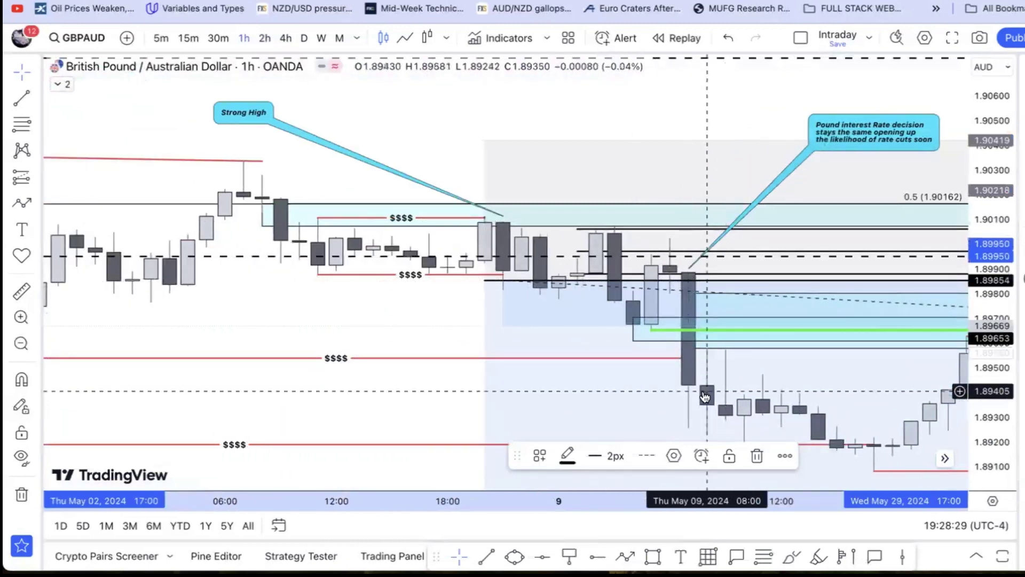
{"action": "scroll", "coordinate": [705, 396], "scroll_direction": "down", "scroll_amount": 5}
Step: Inspect the upper and lower $$$$ liquidity lines and the orange 1.89000 level
{"action": "left_click_drag", "start_coordinate": [693, 359], "coordinate": [458, 264]}
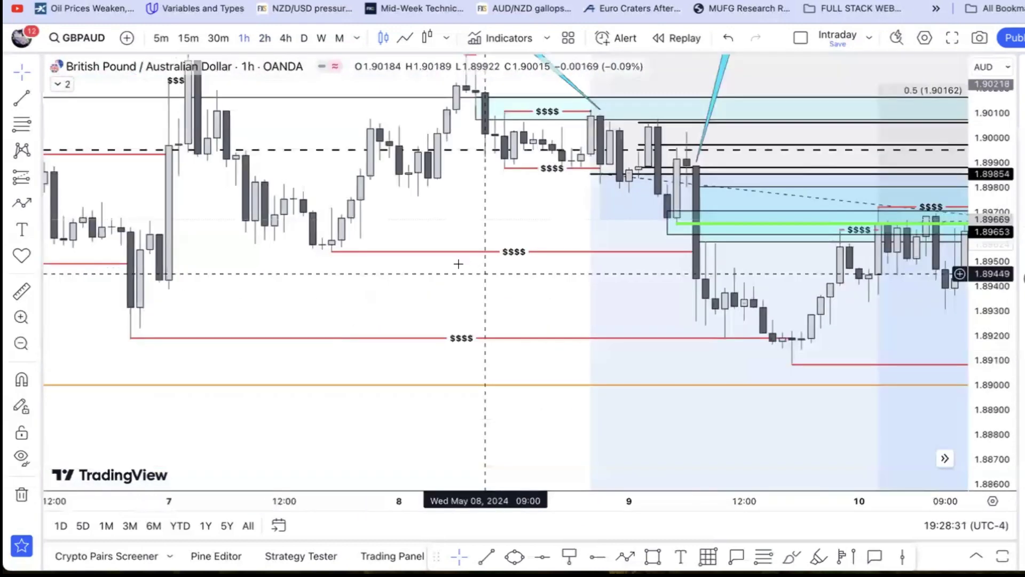
{"action": "left_click", "coordinate": [494, 243]}
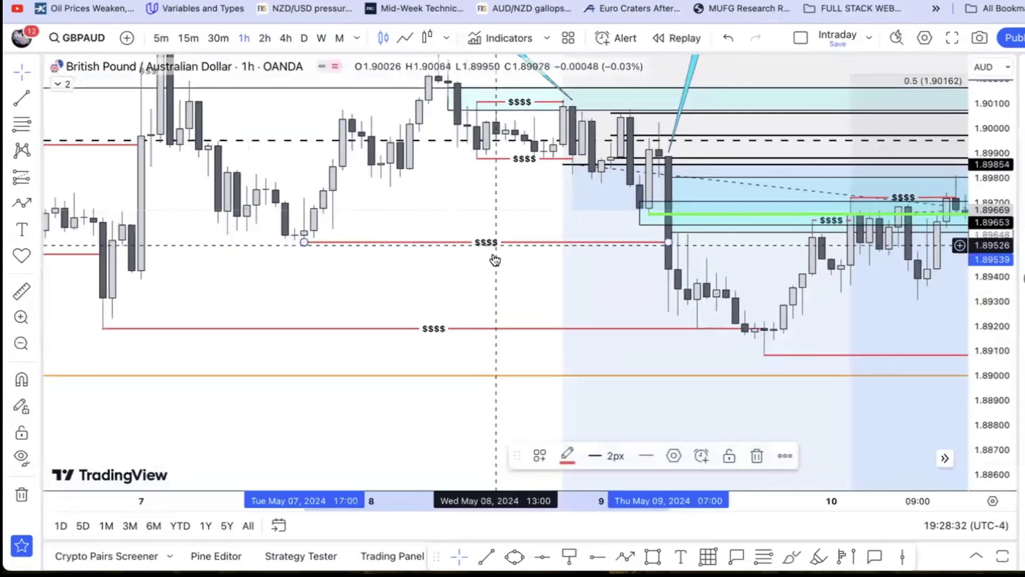
{"action": "left_click", "coordinate": [495, 329]}
{"action": "left_click_drag", "start_coordinate": [492, 437], "coordinate": [349, 339]}
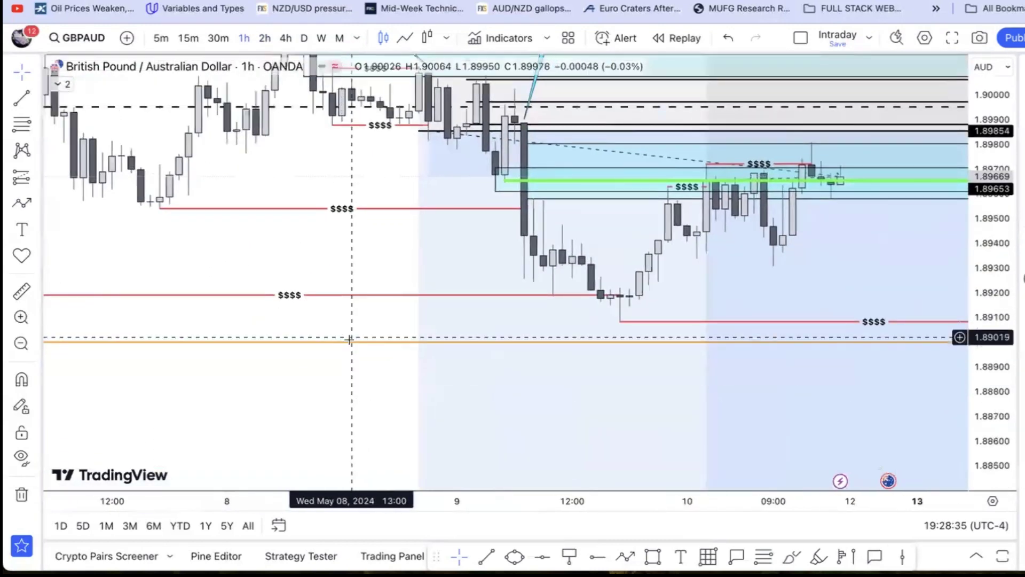
{"action": "left_click", "coordinate": [351, 342]}
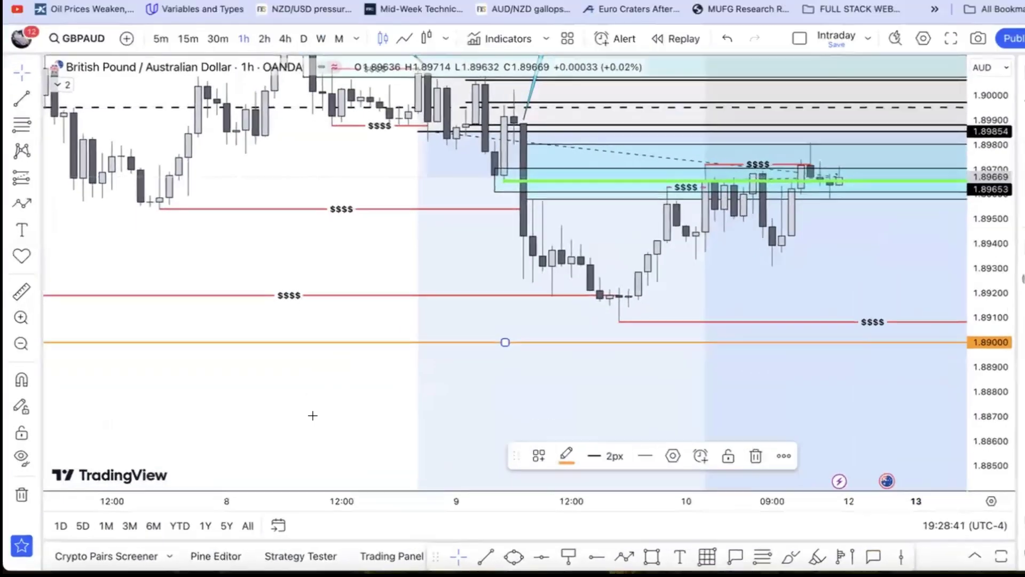
{"action": "left_click", "coordinate": [310, 406]}
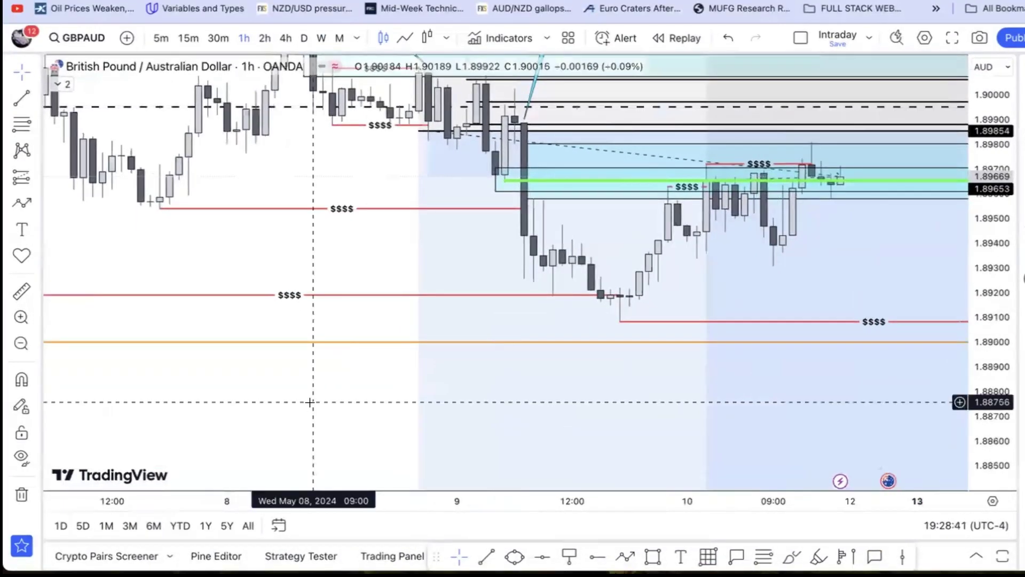
Step: Move the Pound interest rate decision callout box left and down, keeping its anchor
{"action": "left_click_drag", "start_coordinate": [338, 400], "coordinate": [279, 409]}
{"action": "scroll", "coordinate": [278, 408], "scroll_direction": "down", "scroll_amount": 3}
{"action": "left_click_drag", "start_coordinate": [387, 363], "coordinate": [319, 446]}
{"action": "left_click_drag", "start_coordinate": [318, 326], "coordinate": [260, 380]}
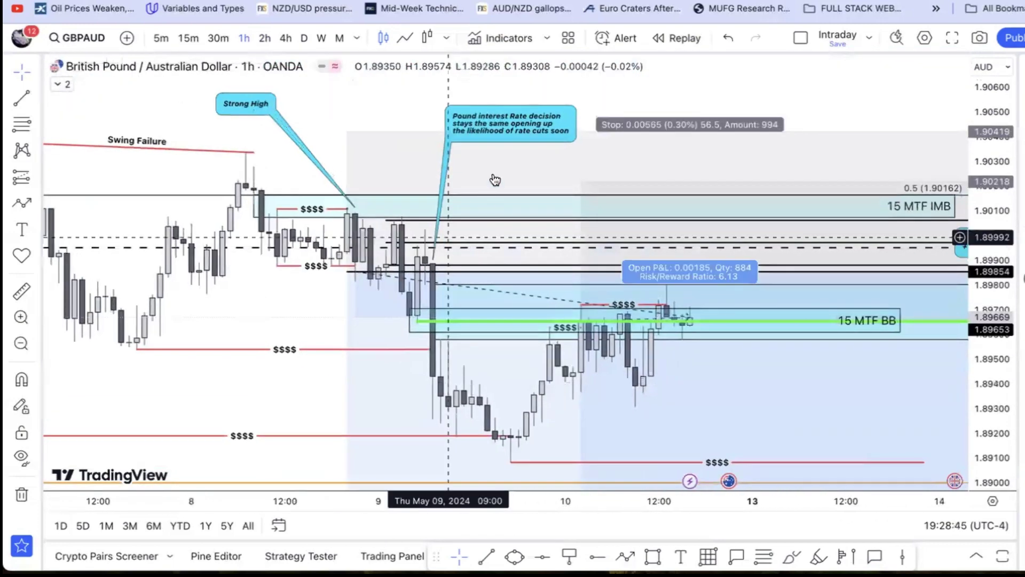
{"action": "left_click", "coordinate": [505, 123]}
{"action": "left_click_drag", "start_coordinate": [506, 126], "coordinate": [466, 151]}
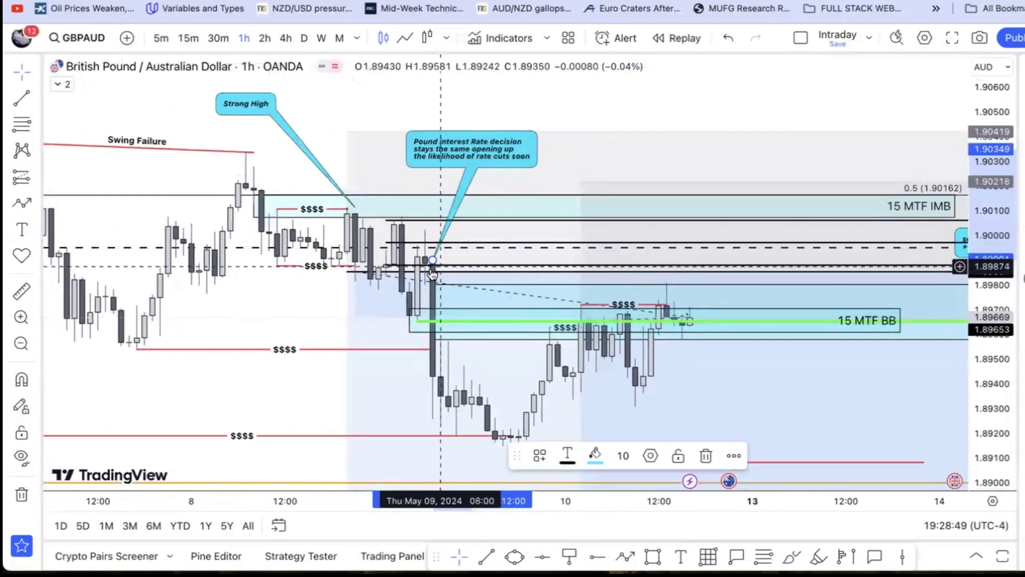
{"action": "left_click_drag", "start_coordinate": [302, 428], "coordinate": [245, 313]}
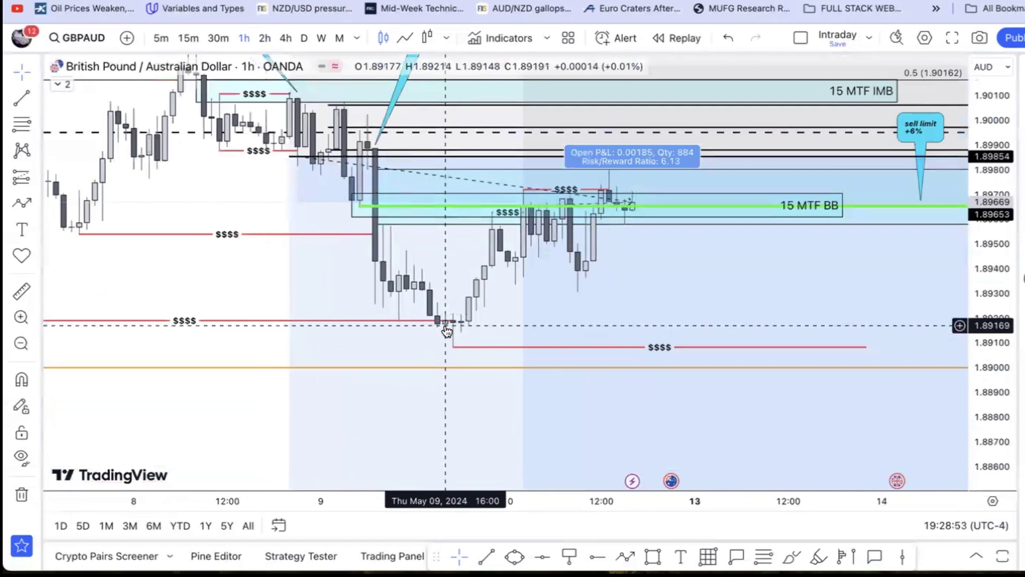
Step: Check the short position and green line, then zoom out to show May 6–15 with 1H IMB
{"action": "left_click", "coordinate": [407, 297]}
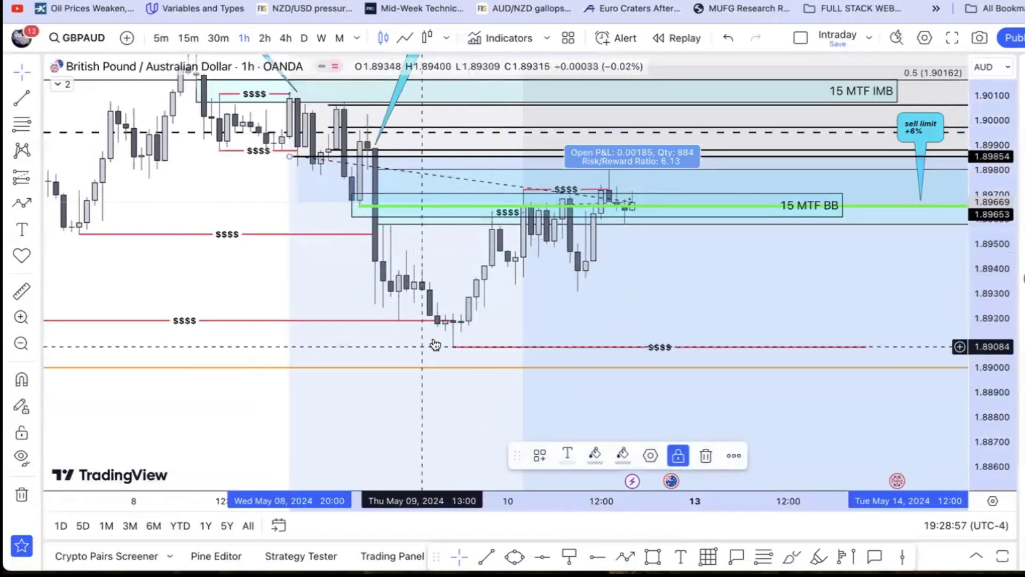
{"action": "left_click", "coordinate": [358, 206]}
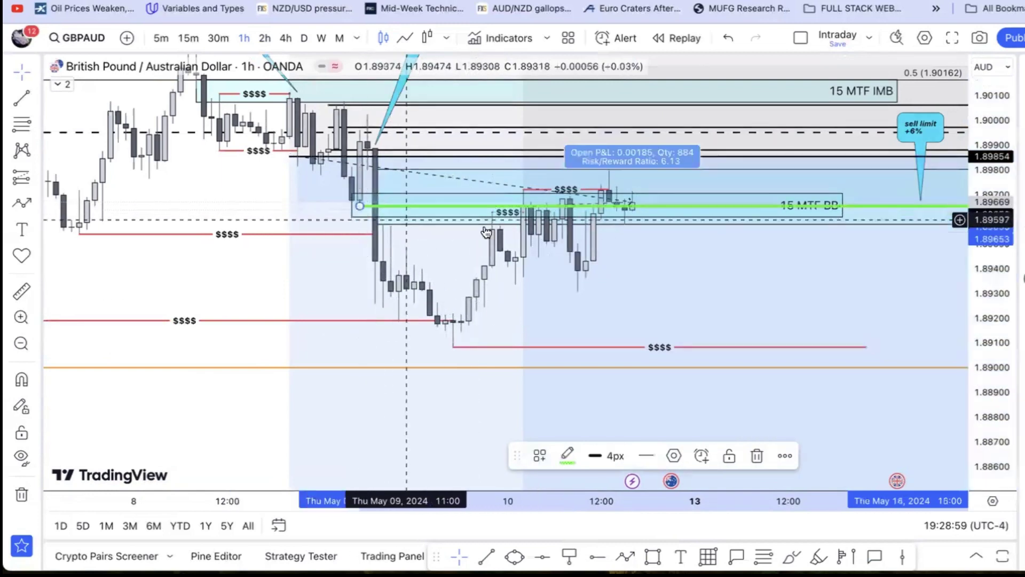
{"action": "scroll", "coordinate": [643, 240], "scroll_direction": "down", "scroll_amount": 3}
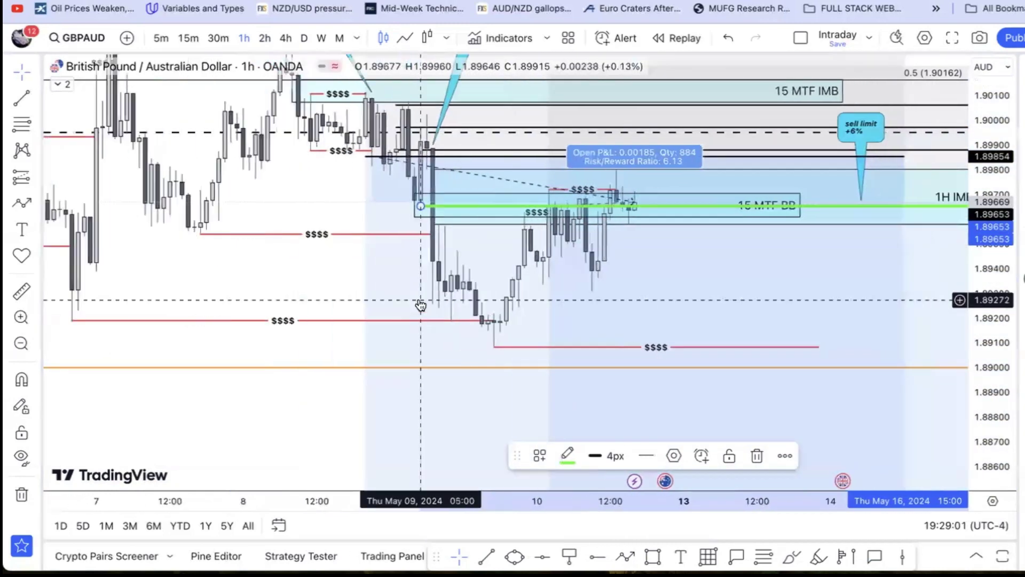
{"action": "scroll", "coordinate": [421, 304], "scroll_direction": "down", "scroll_amount": 2}
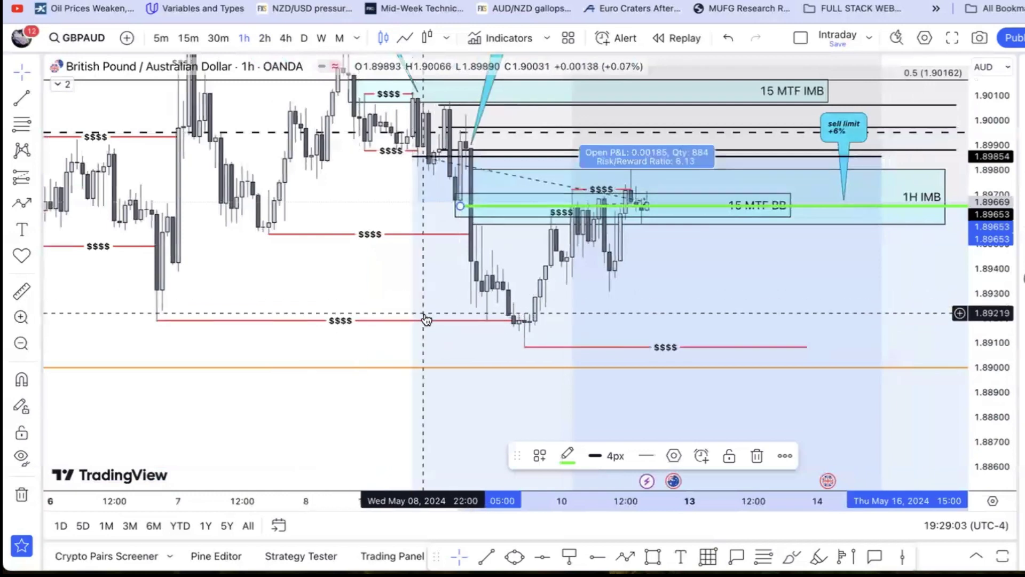
{"action": "left_click", "coordinate": [359, 325]}
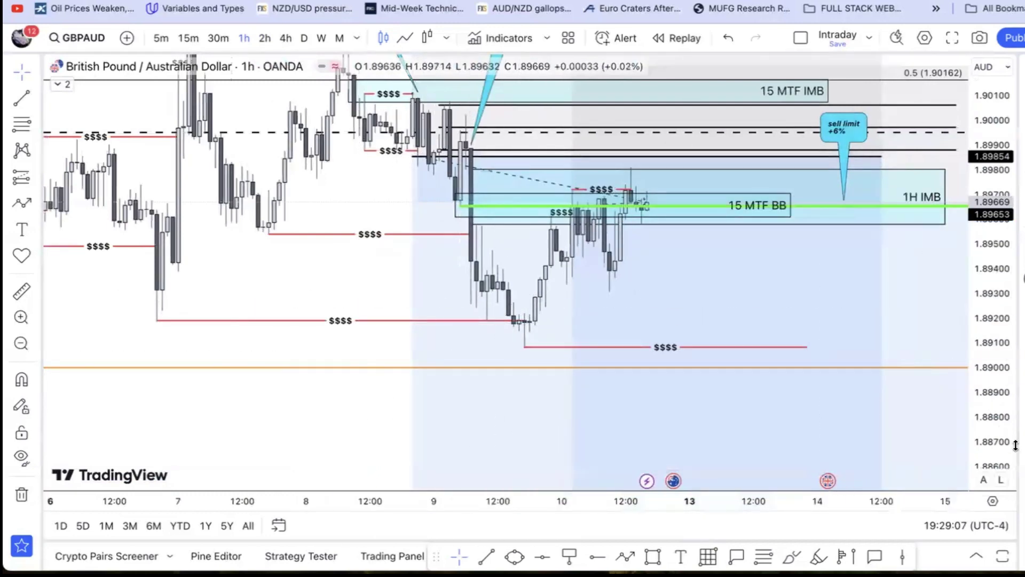
{"action": "left_click_drag", "start_coordinate": [1014, 445], "coordinate": [999, 264]}
{"action": "left_click_drag", "start_coordinate": [269, 287], "coordinate": [318, 463]}
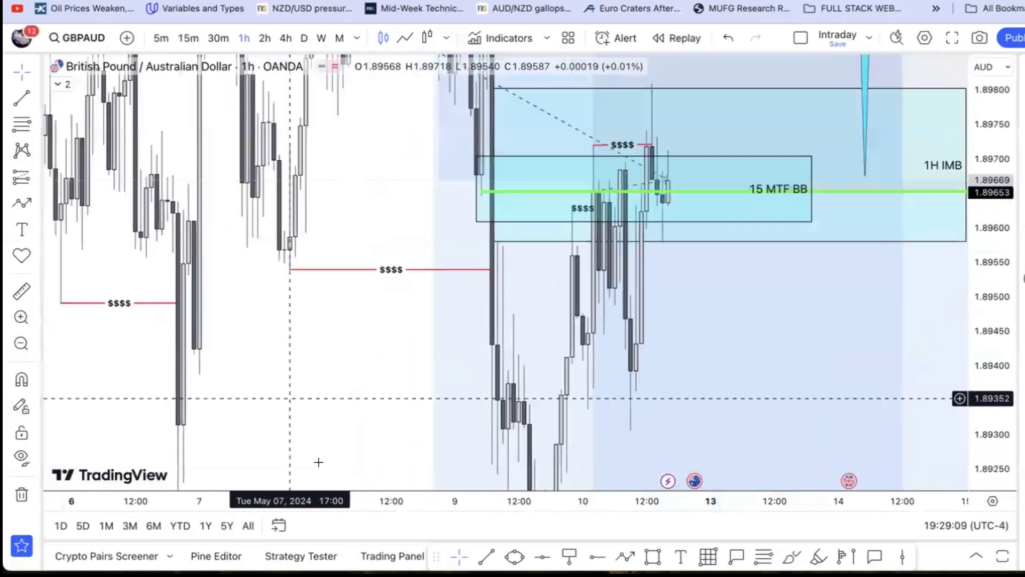
{"action": "scroll", "coordinate": [319, 463], "scroll_direction": "up", "scroll_amount": 3}
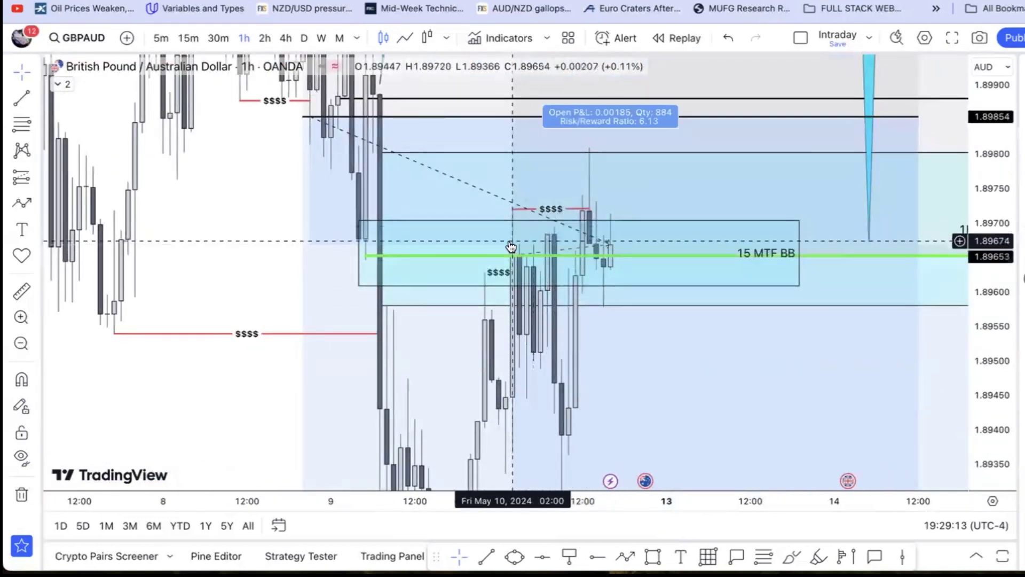
{"action": "left_click", "coordinate": [588, 209]}
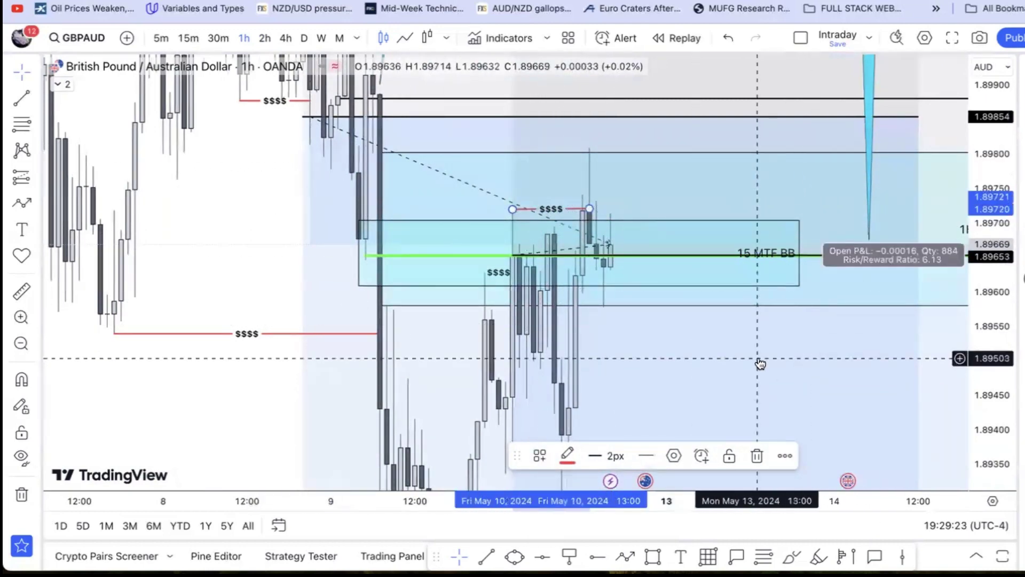
{"action": "left_click", "coordinate": [675, 289]}
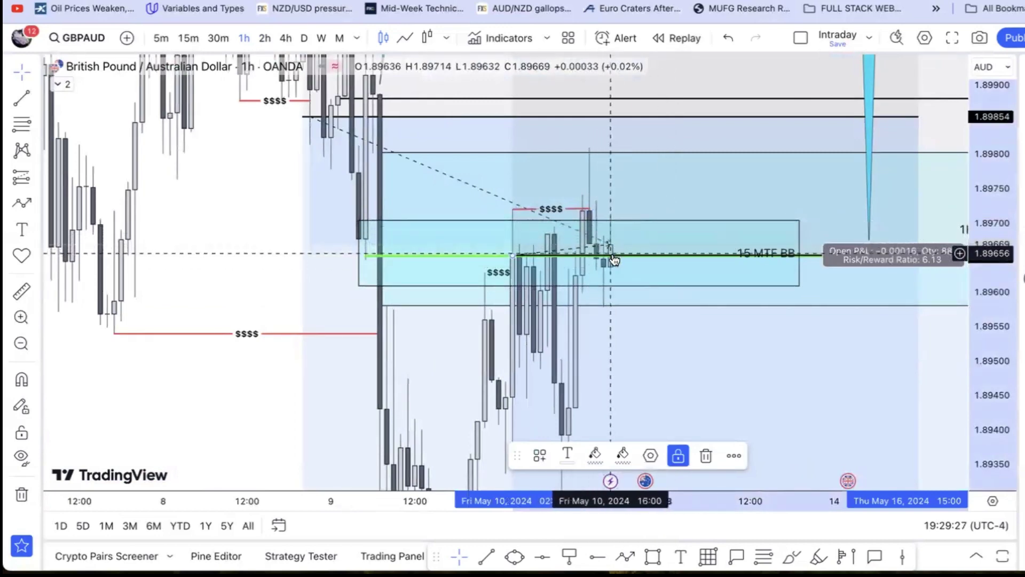
{"action": "scroll", "coordinate": [588, 334], "scroll_direction": "left", "scroll_amount": 5}
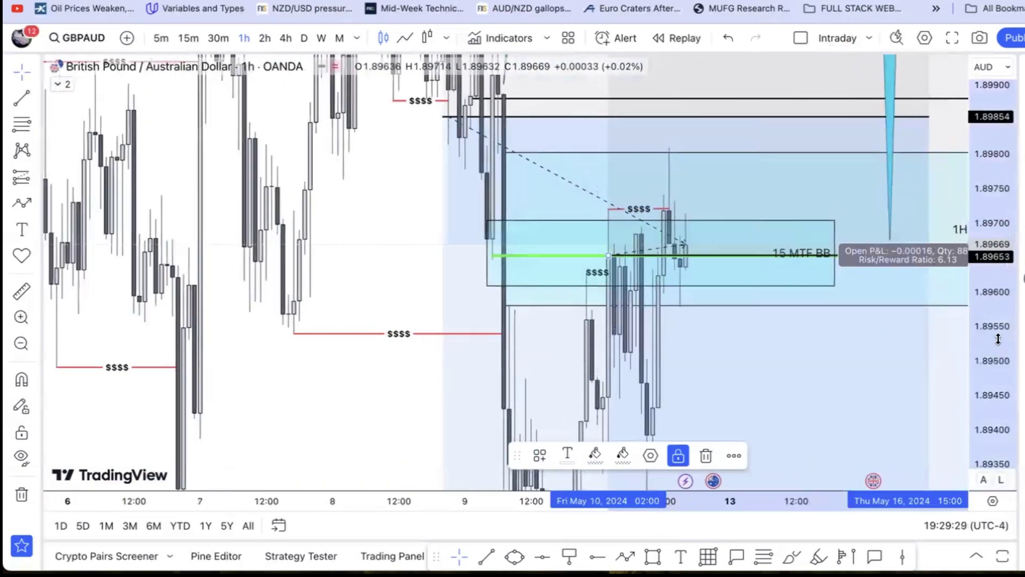
{"action": "left_click_drag", "start_coordinate": [987, 335], "coordinate": [947, 500]}
Step: Scroll back and compress prices to reveal fib targets 1.88206 and 1.86250 below price
{"action": "scroll", "coordinate": [715, 306], "scroll_direction": "left", "scroll_amount": 4}
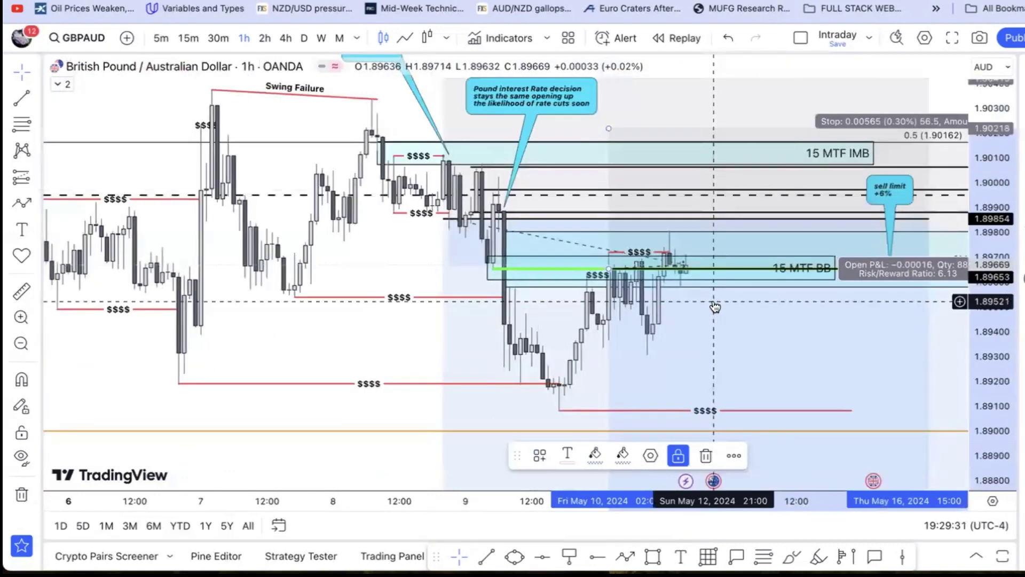
{"action": "scroll", "coordinate": [715, 306], "scroll_direction": "left", "scroll_amount": 1}
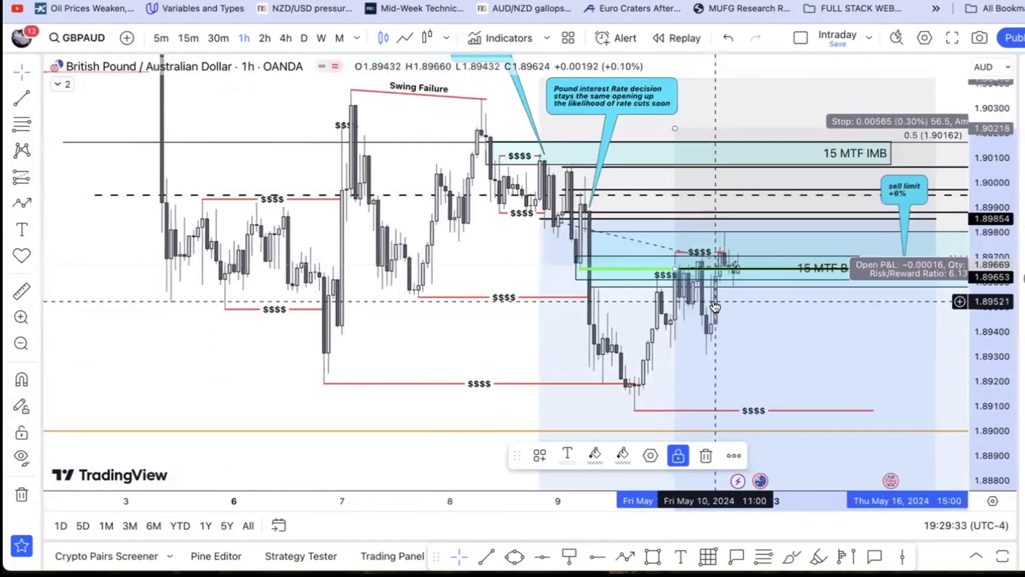
{"action": "left_click_drag", "start_coordinate": [972, 341], "coordinate": [971, 411]}
{"action": "scroll", "coordinate": [746, 380], "scroll_direction": "left", "scroll_amount": 5}
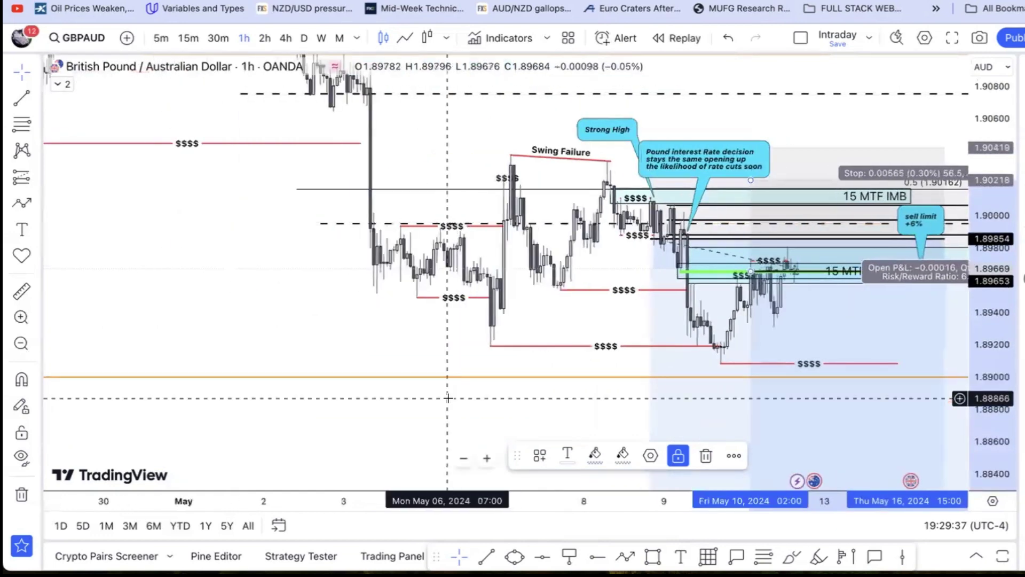
{"action": "left_click_drag", "start_coordinate": [457, 425], "coordinate": [421, 277]}
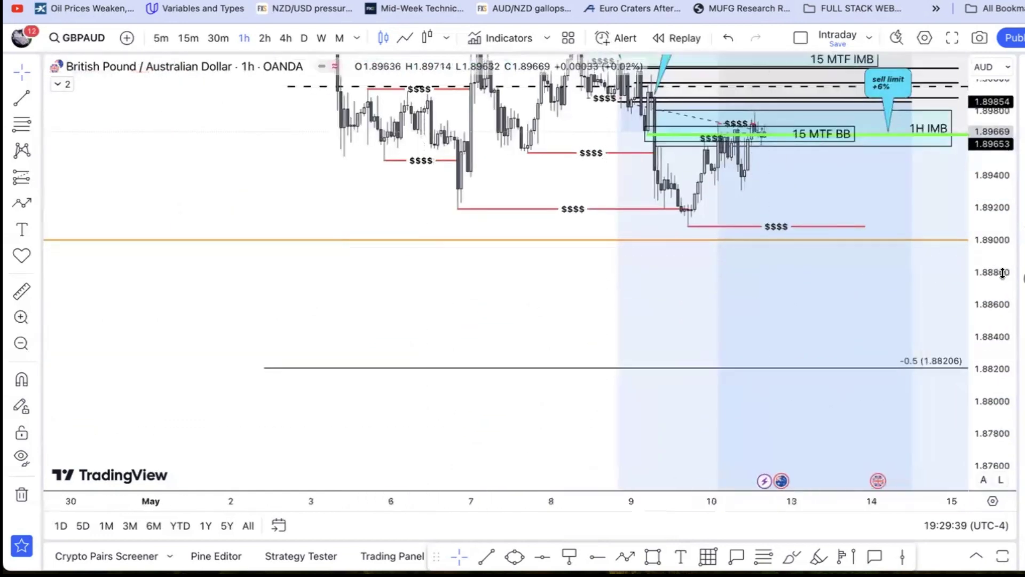
{"action": "left_click_drag", "start_coordinate": [992, 298], "coordinate": [992, 347]}
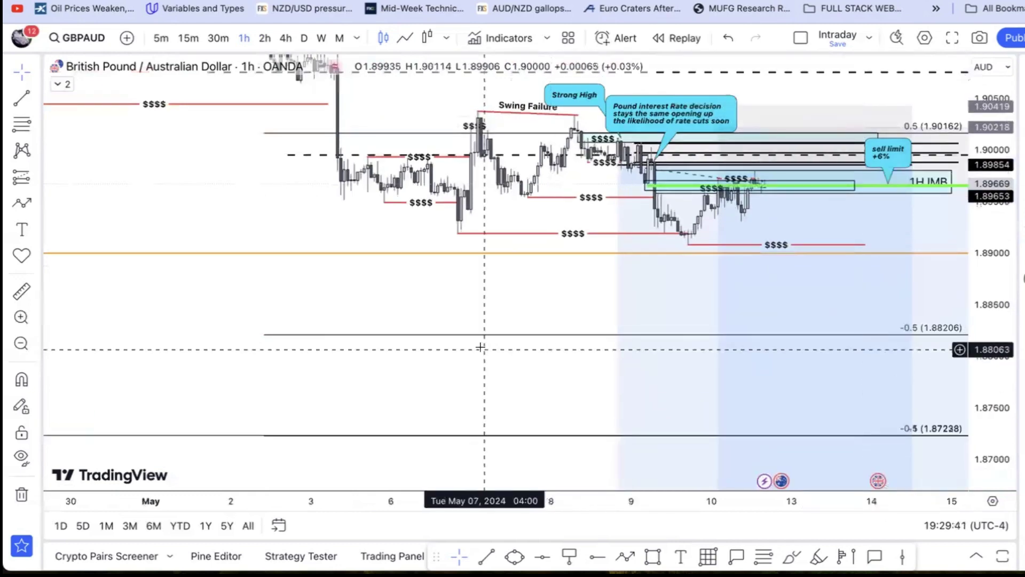
{"action": "left_click_drag", "start_coordinate": [480, 347], "coordinate": [414, 247]}
Step: Check the short position's target near 1.8625 and bring the Bearish OB label into view
{"action": "left_click", "coordinate": [561, 331]}
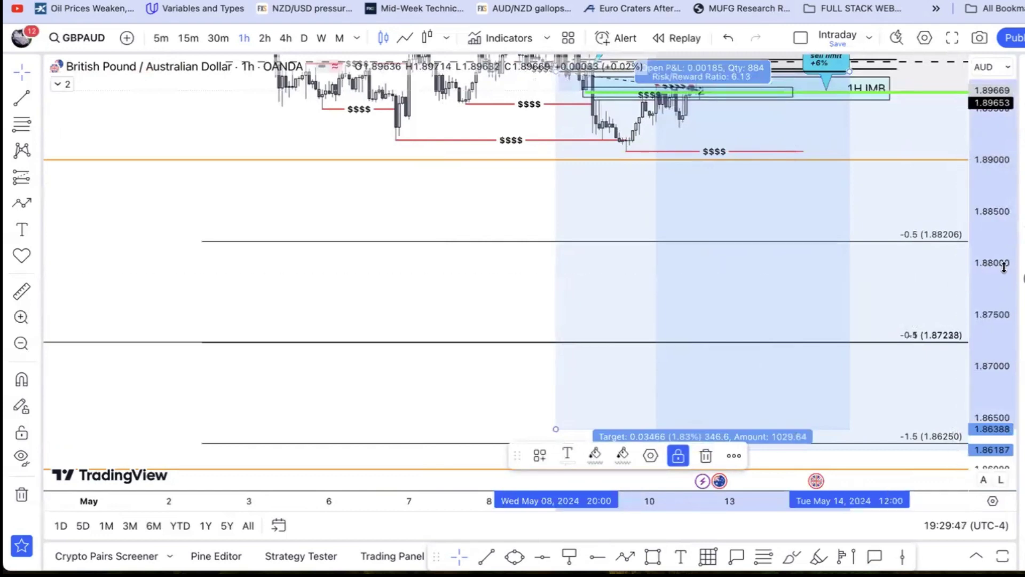
{"action": "left_click_drag", "start_coordinate": [996, 275], "coordinate": [995, 320]}
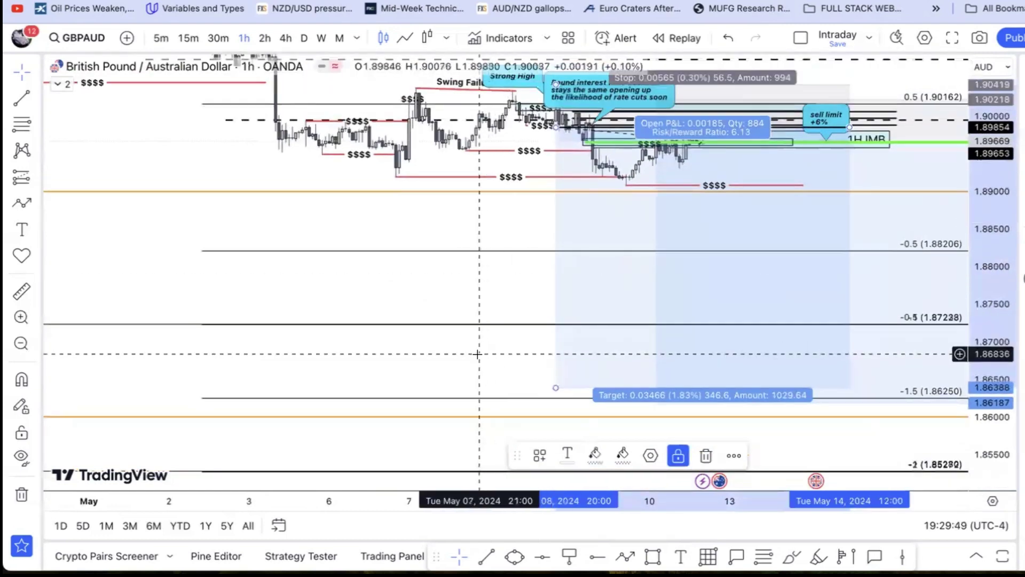
{"action": "left_click", "coordinate": [477, 354]}
{"action": "left_click_drag", "start_coordinate": [477, 354], "coordinate": [308, 373]}
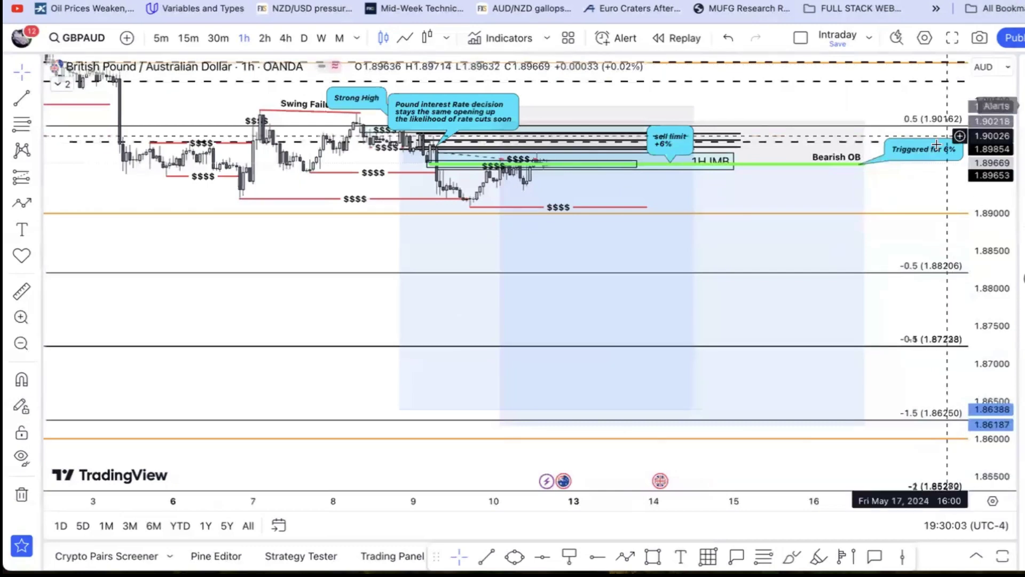
Step: Unhide the EMA 50 indicator so its line shows on the GBPAUD 1h chart
{"action": "left_click_drag", "start_coordinate": [1002, 380], "coordinate": [955, 230]}
{"action": "left_click_drag", "start_coordinate": [284, 344], "coordinate": [362, 518]}
{"action": "left_click", "coordinate": [59, 84]}
{"action": "left_click", "coordinate": [126, 101]}
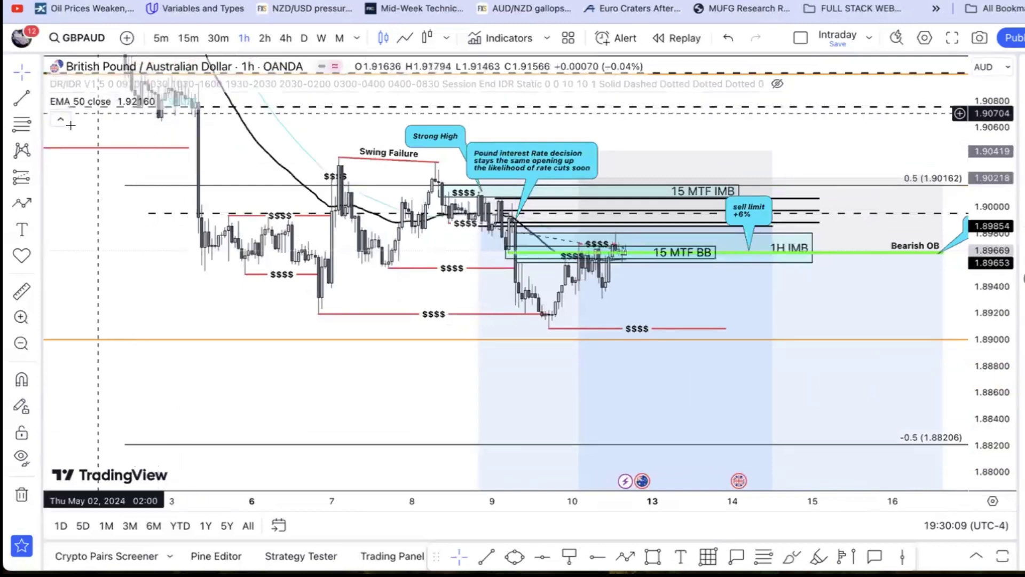
{"action": "left_click", "coordinate": [58, 121]}
{"action": "left_click_drag", "start_coordinate": [88, 210], "coordinate": [219, 352]}
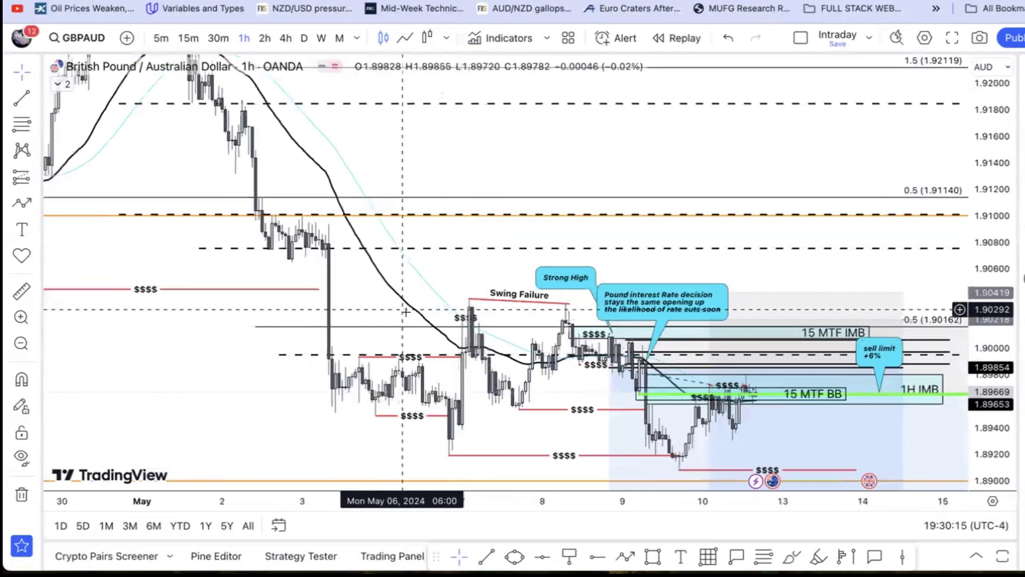
Step: Reframe and enlarge the chart view around the orange 1.91000 price line
{"action": "left_click_drag", "start_coordinate": [408, 315], "coordinate": [366, 266]}
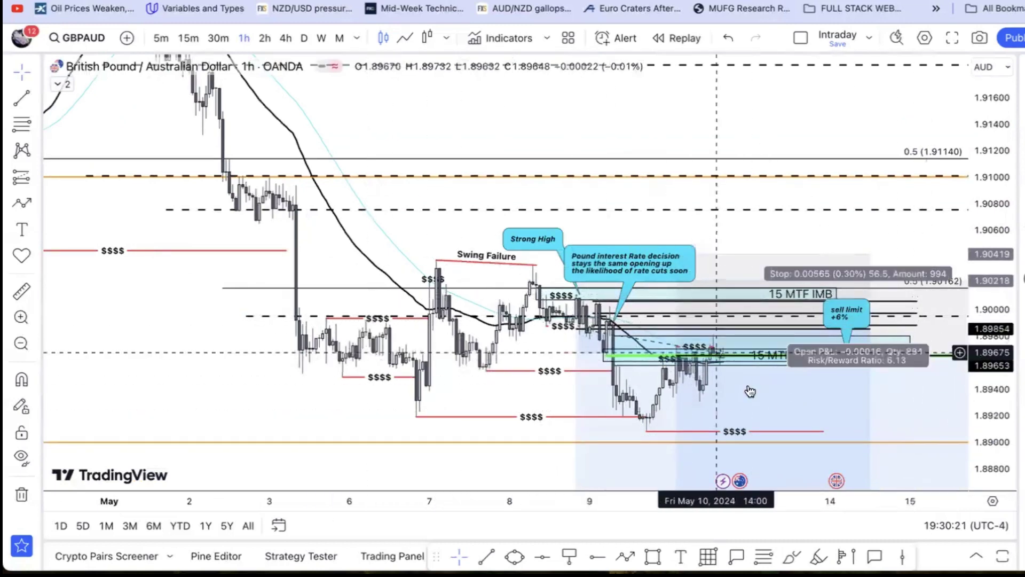
{"action": "scroll", "coordinate": [525, 361], "scroll_direction": "down", "scroll_amount": 1}
{"action": "scroll", "coordinate": [525, 361], "scroll_direction": "down", "scroll_amount": 1}
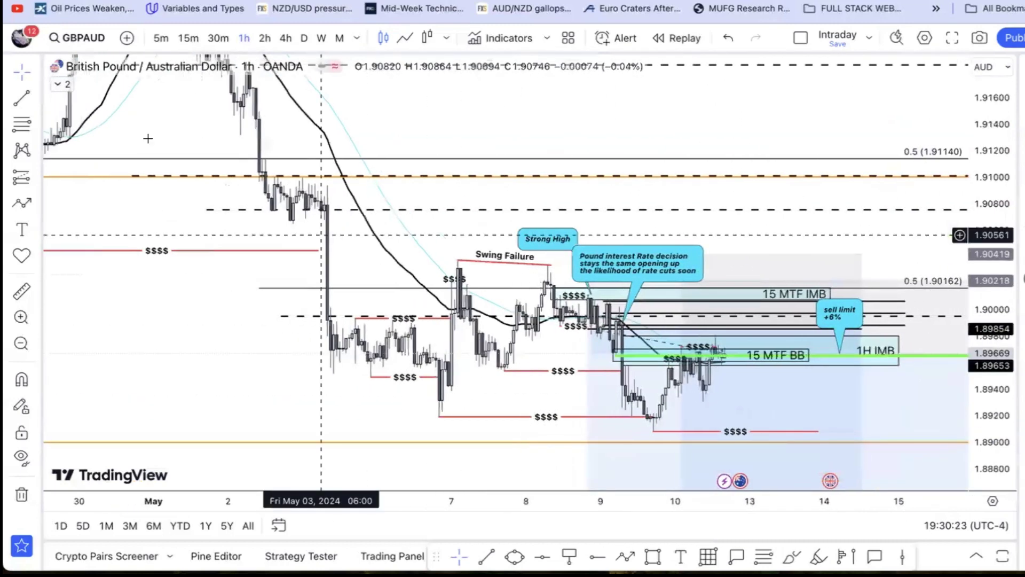
{"action": "left_click", "coordinate": [110, 178]}
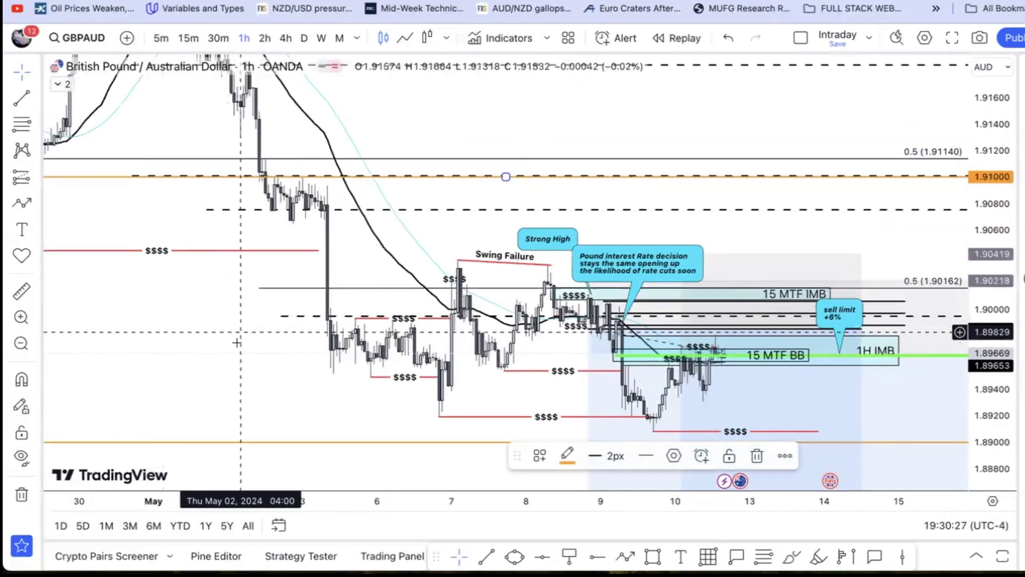
{"action": "left_click_drag", "start_coordinate": [233, 372], "coordinate": [324, 246]}
{"action": "scroll", "coordinate": [556, 374], "scroll_direction": "right", "scroll_amount": 5}
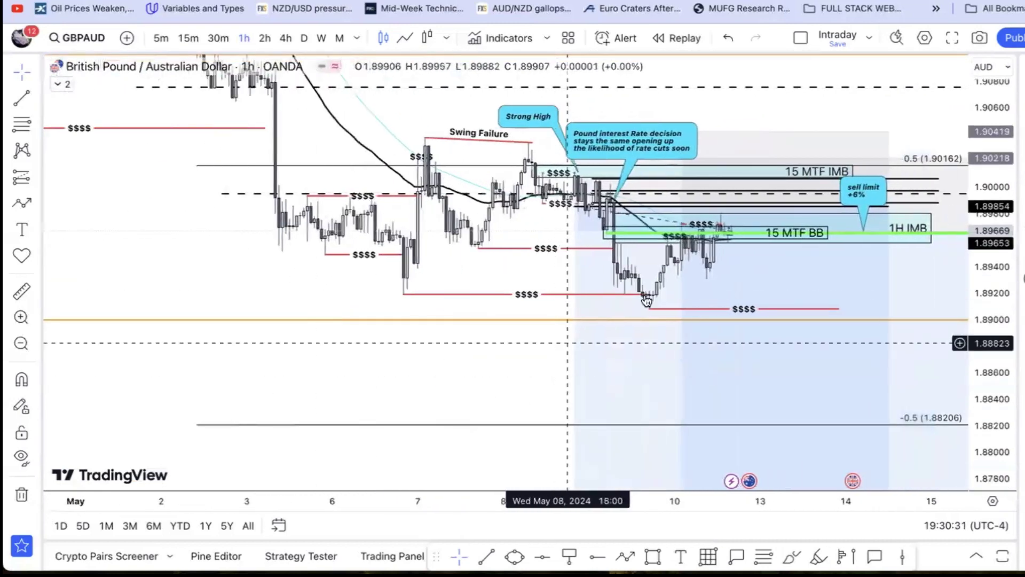
{"action": "left_click_drag", "start_coordinate": [1008, 431], "coordinate": [1008, 299]}
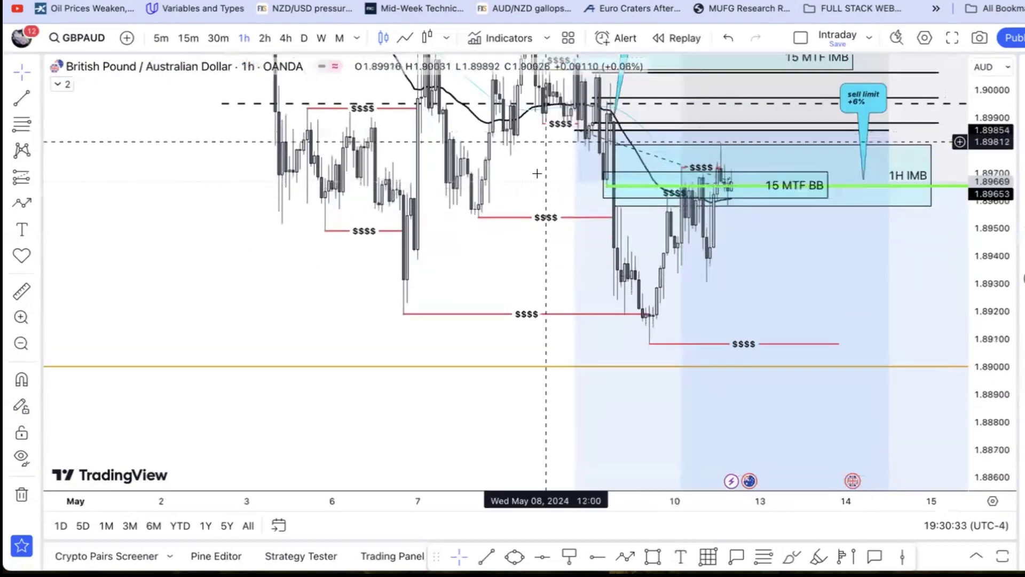
{"action": "left_click_drag", "start_coordinate": [526, 277], "coordinate": [506, 347]}
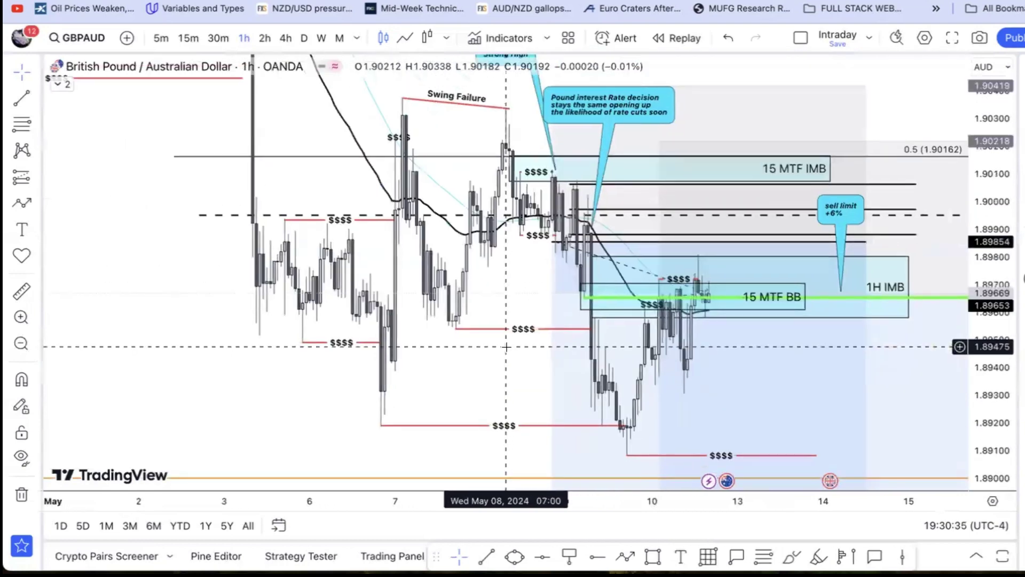
Step: Move the Pound interest Rate decision callout slightly right above the 15 MTF IMB zone
{"action": "left_click", "coordinate": [581, 282]}
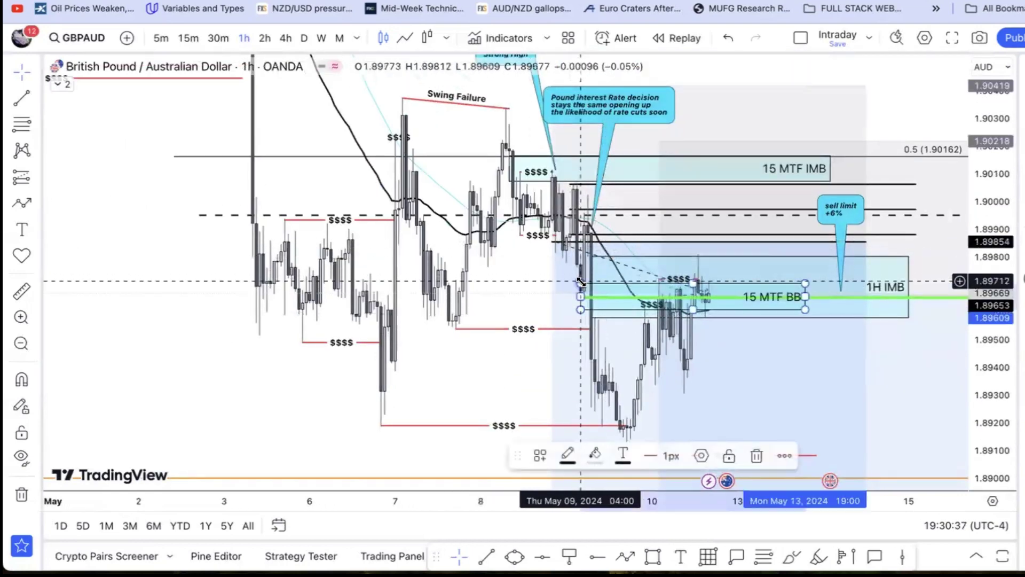
{"action": "left_click", "coordinate": [378, 428]}
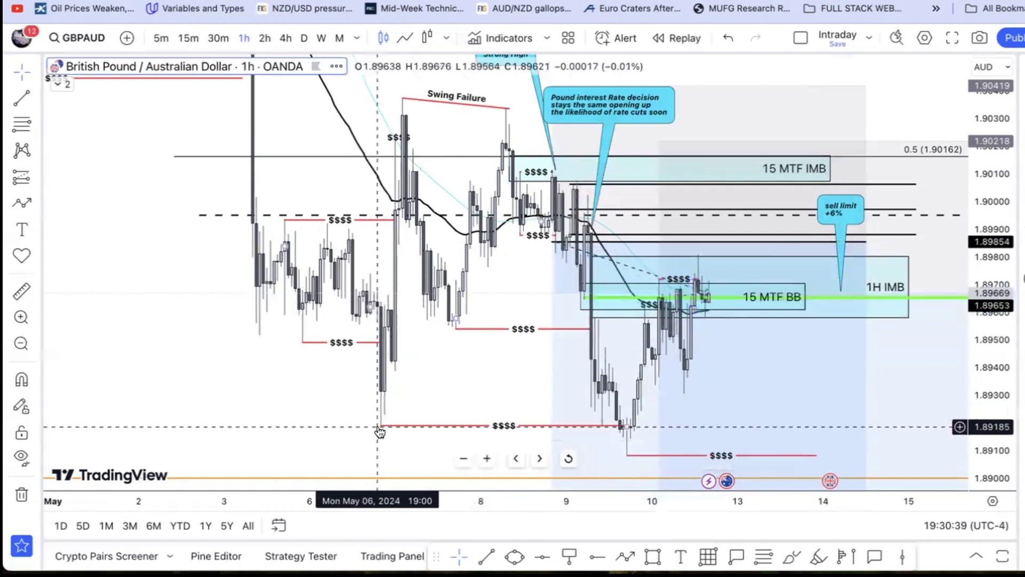
{"action": "left_click", "coordinate": [383, 427]}
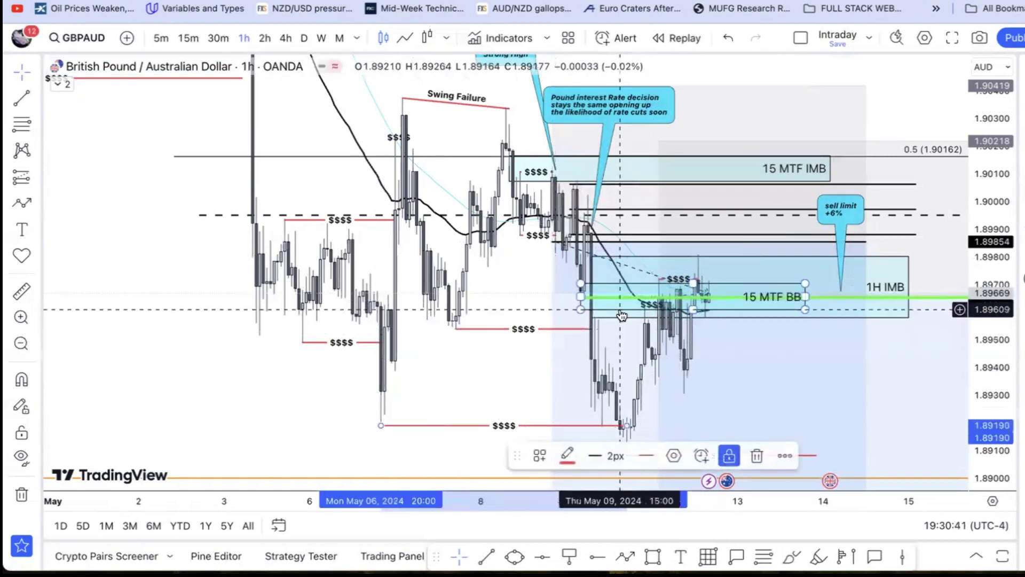
{"action": "left_click", "coordinate": [590, 102]}
{"action": "left_click_drag", "start_coordinate": [590, 102], "coordinate": [613, 111]}
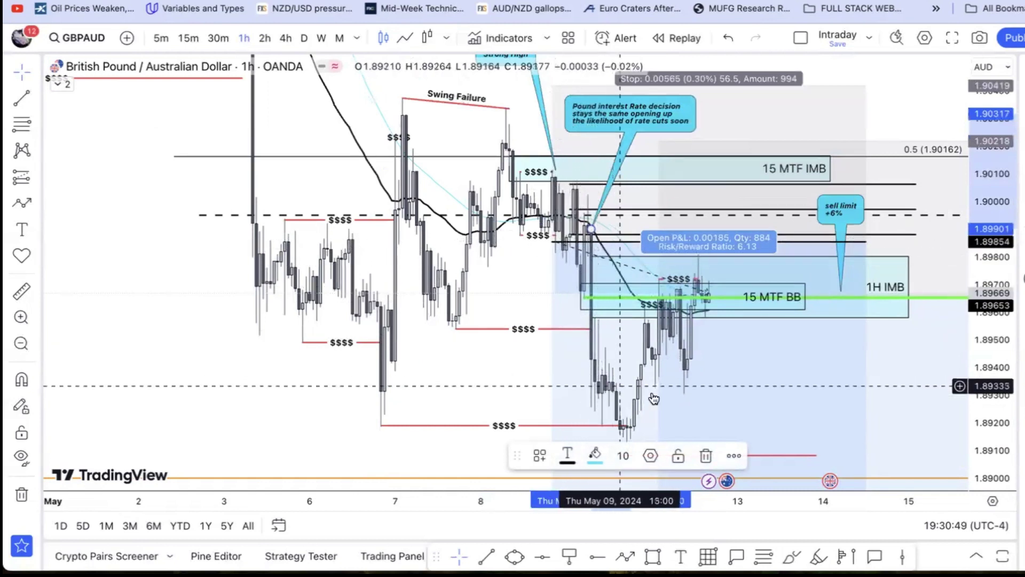
{"action": "left_click_drag", "start_coordinate": [983, 293], "coordinate": [982, 326]}
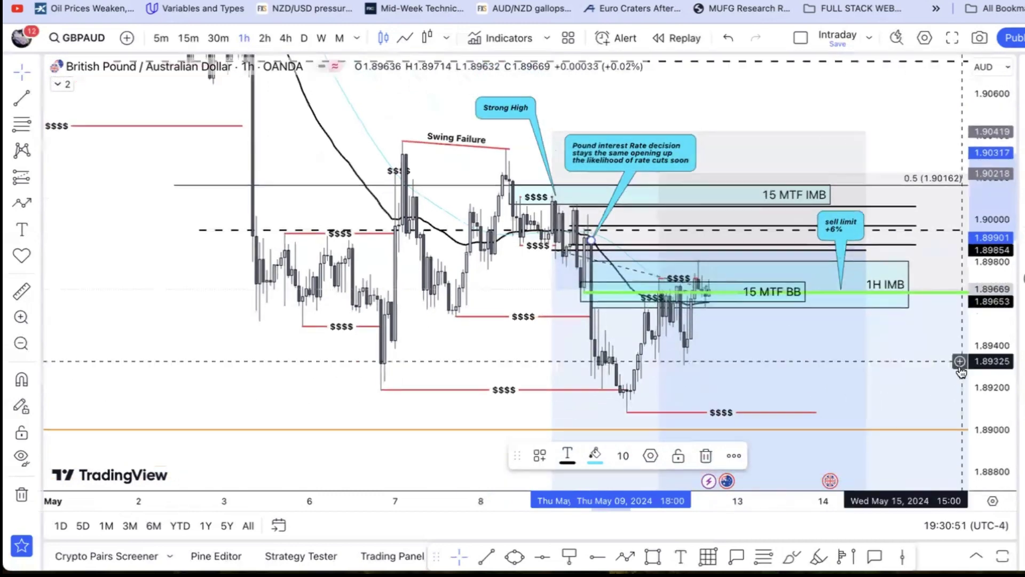
{"action": "left_click_drag", "start_coordinate": [428, 357], "coordinate": [381, 276]}
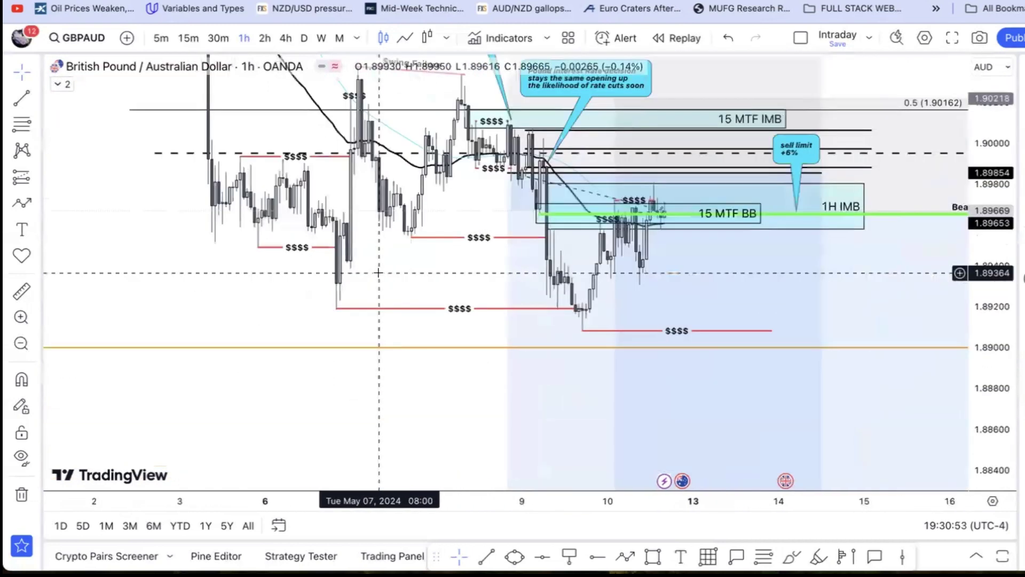
{"action": "left_click", "coordinate": [678, 275]}
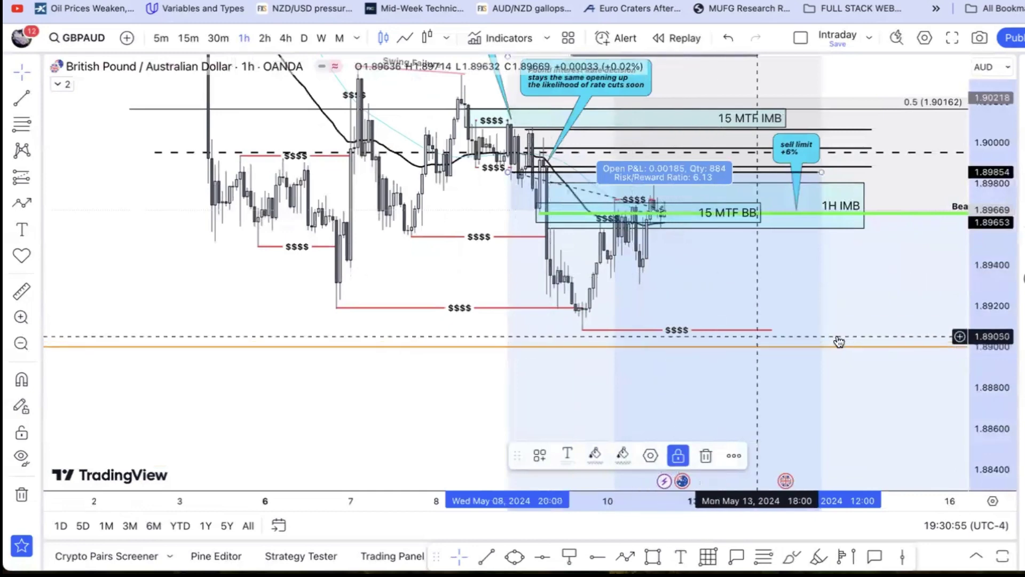
{"action": "left_click_drag", "start_coordinate": [990, 284], "coordinate": [972, 474]}
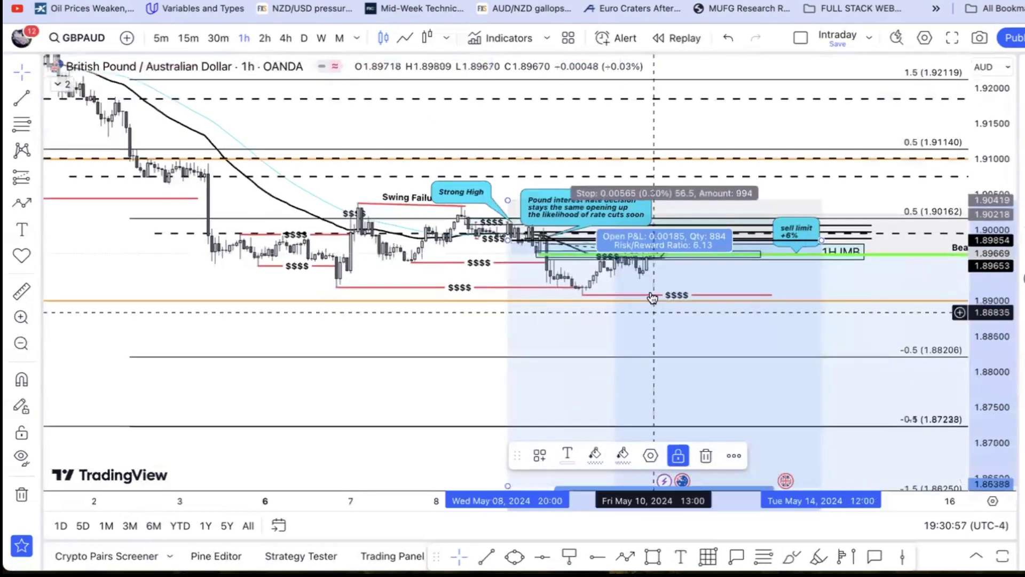
{"action": "left_click_drag", "start_coordinate": [620, 393], "coordinate": [570, 212]}
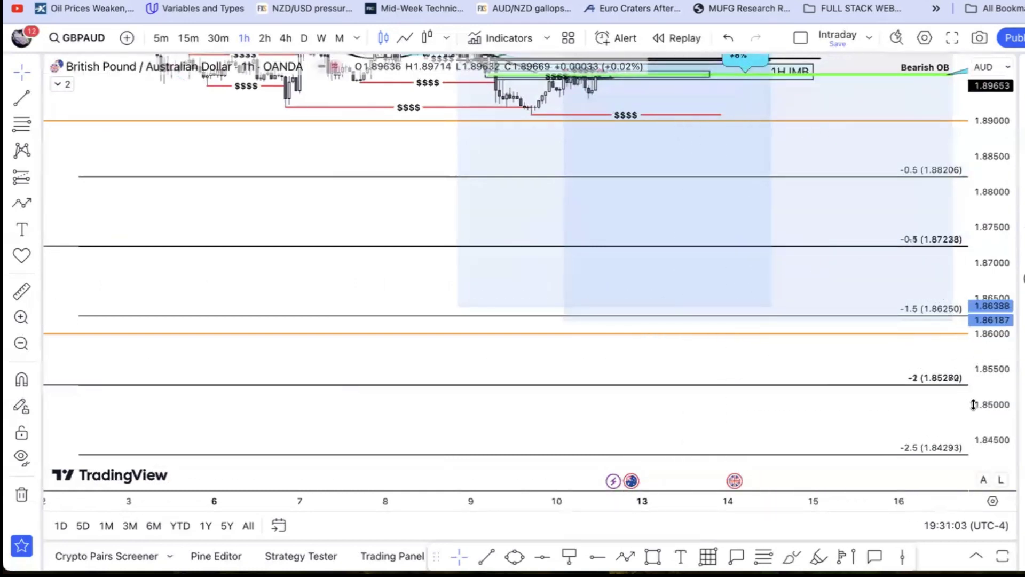
{"action": "left_click_drag", "start_coordinate": [409, 288], "coordinate": [467, 387]}
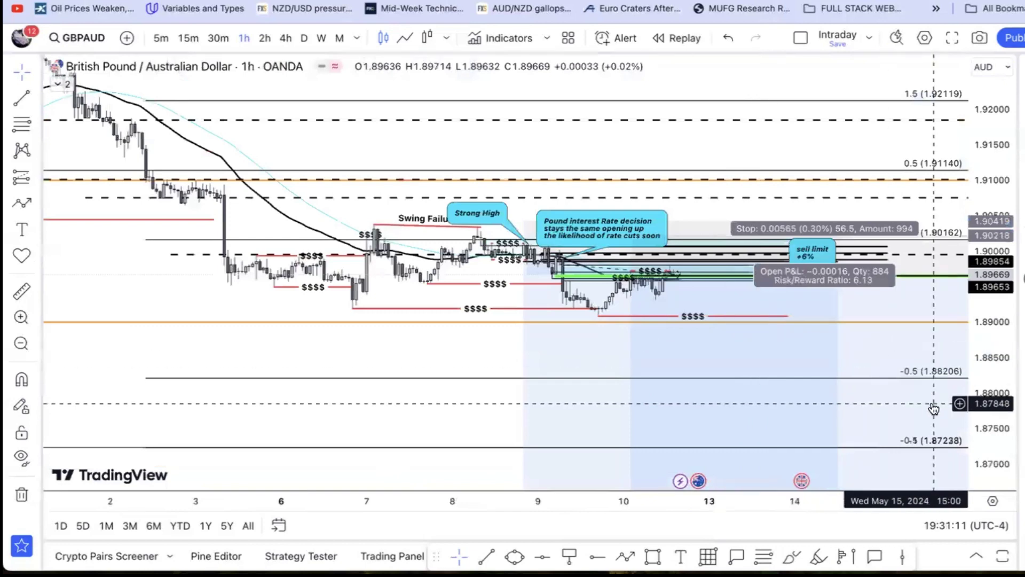
{"action": "left_click_drag", "start_coordinate": [999, 457], "coordinate": [919, 171]}
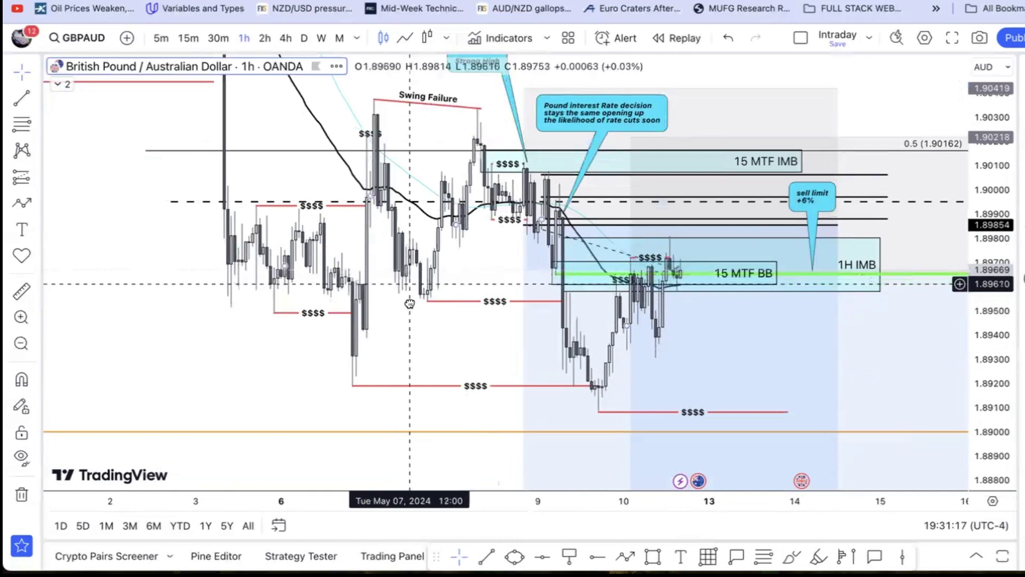
{"action": "left_click_drag", "start_coordinate": [410, 288], "coordinate": [411, 334]}
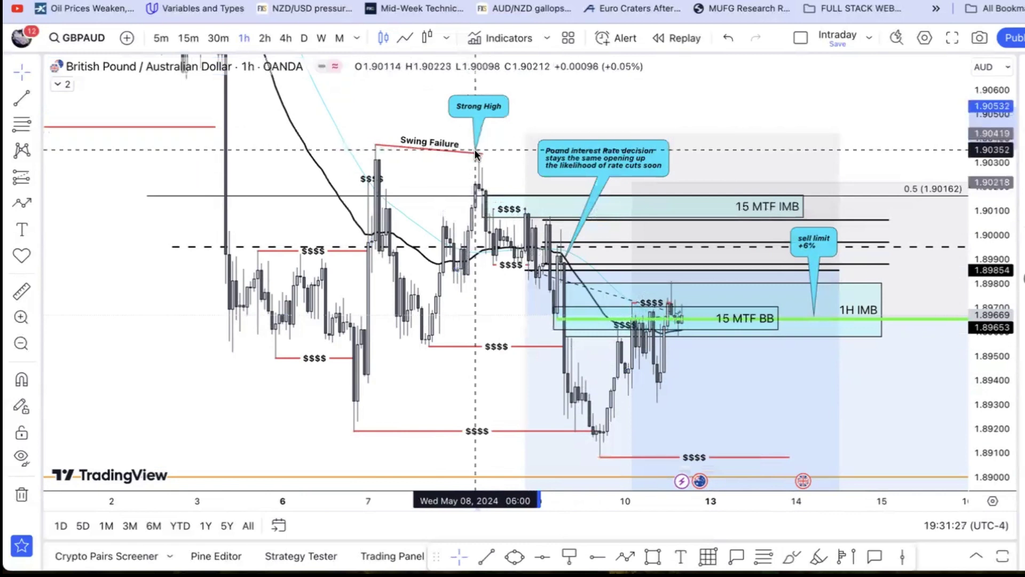
Step: Point the Strong High callout at the May 7 Swing Failure high, box placed up-left
{"action": "left_click_drag", "start_coordinate": [464, 144], "coordinate": [376, 143]}
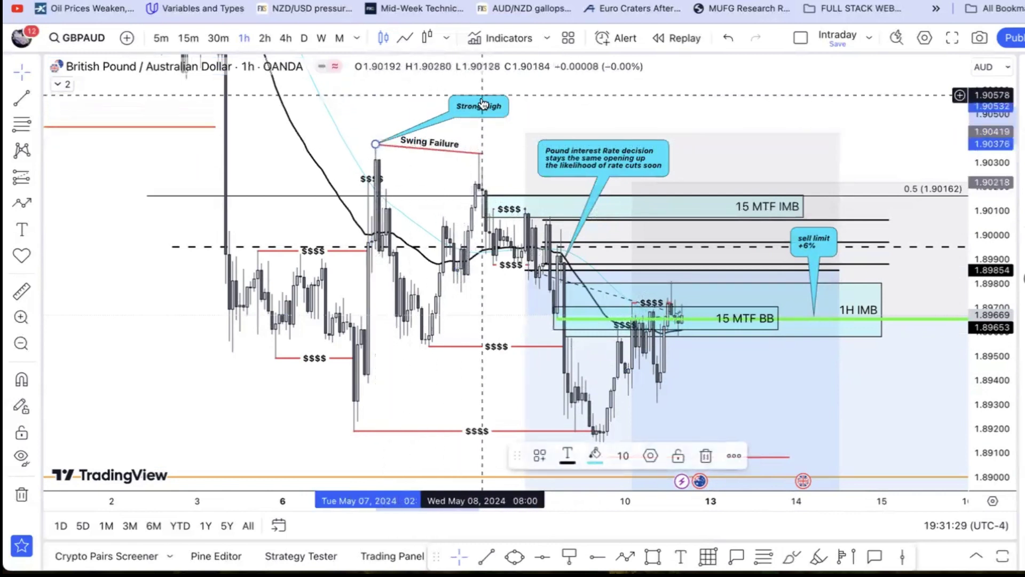
{"action": "left_click_drag", "start_coordinate": [480, 112], "coordinate": [415, 87]}
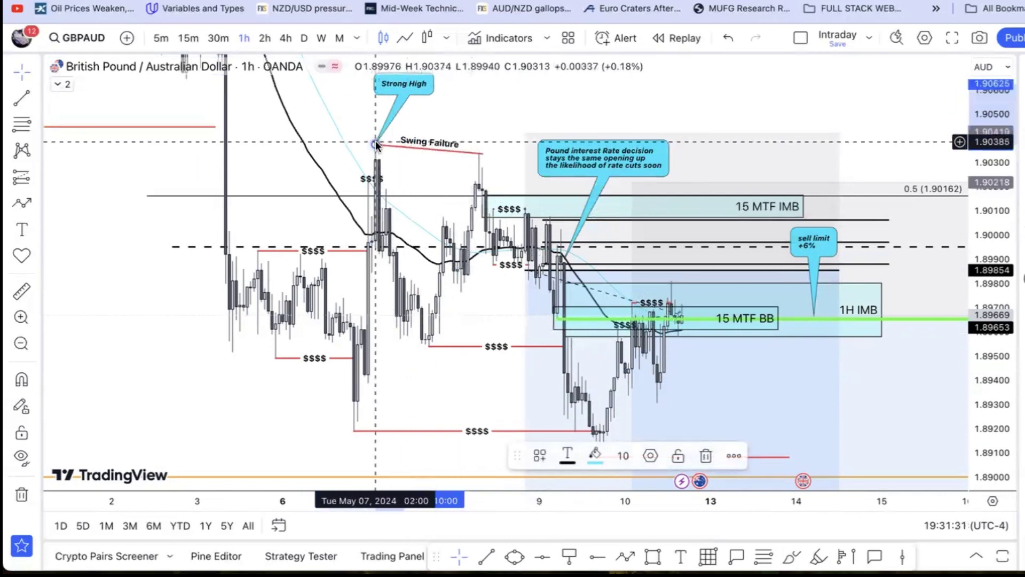
{"action": "left_click_drag", "start_coordinate": [216, 308], "coordinate": [414, 318]}
{"action": "scroll", "coordinate": [415, 317], "scroll_direction": "up", "scroll_amount": 1}
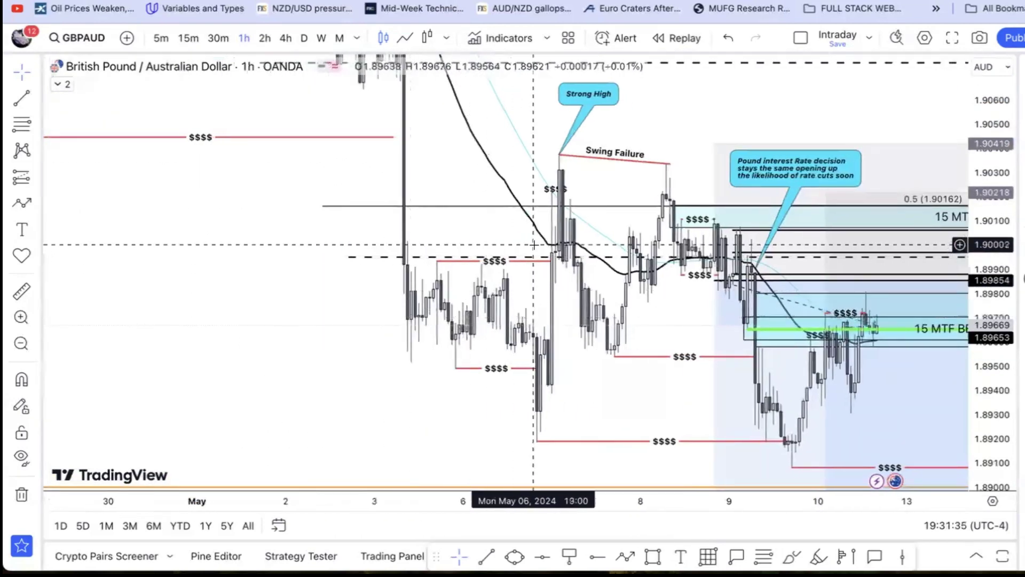
{"action": "scroll", "coordinate": [528, 293], "scroll_direction": "right", "scroll_amount": 3}
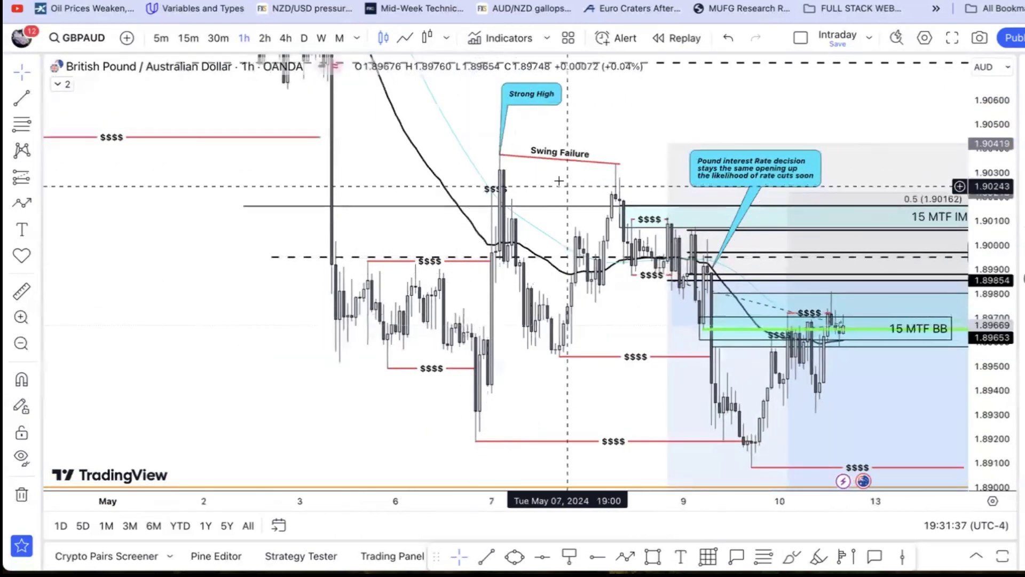